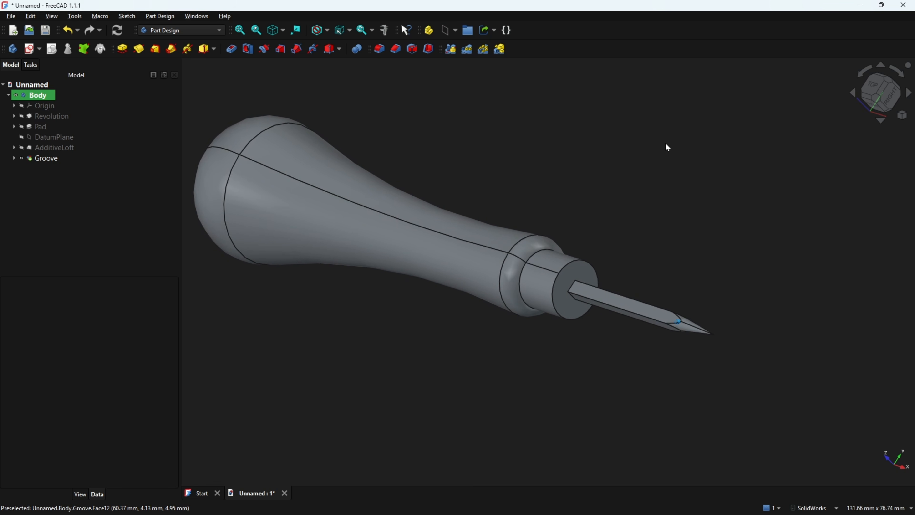
{"action": "scroll", "coordinate": [691, 145], "scroll_direction": "down", "scroll_amount": 6}
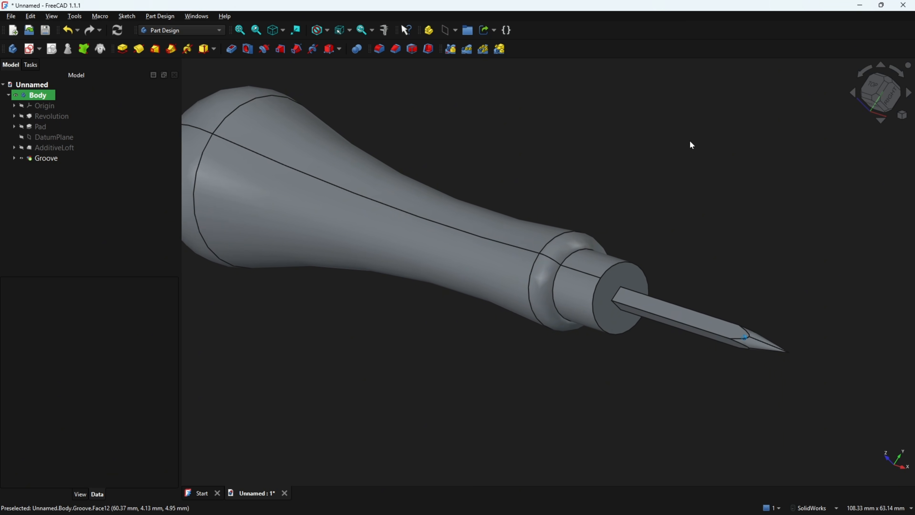
{"action": "key", "text": "Home"}
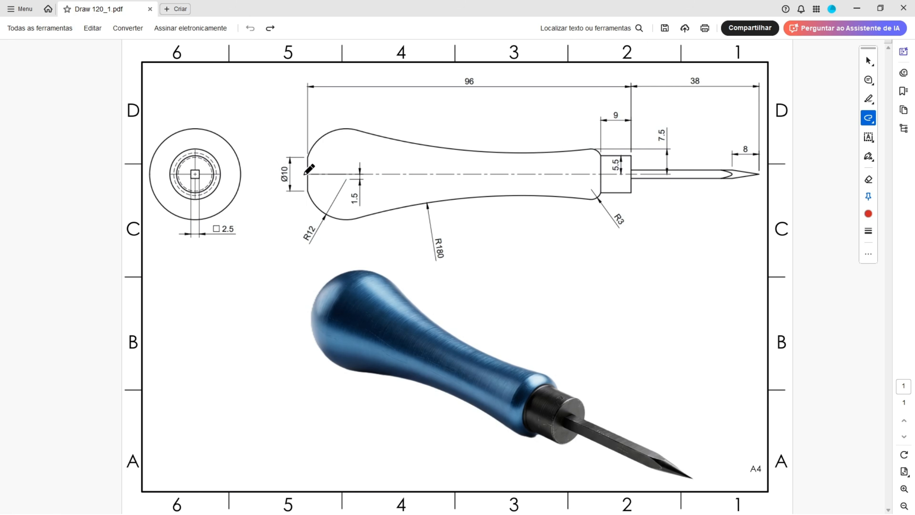
Draw red arrows on the PDF drawing toward the handle's rounded end in both the rendered image and the side view
{"action": "mouse_move", "coordinate": [257, 318]}
{"action": "left_mouse_down"}
{"action": "mouse_move", "coordinate": [288, 313]}
{"action": "mouse_move", "coordinate": [280, 325]}
{"action": "left_mouse_up"}
{"action": "mouse_move", "coordinate": [262, 116]}
{"action": "left_mouse_down"}
{"action": "mouse_move", "coordinate": [288, 143]}
{"action": "mouse_move", "coordinate": [273, 145]}
{"action": "left_mouse_up"}
{"action": "scroll", "coordinate": [321, 98], "scroll_direction": "up", "scroll_amount": 1, "text": "ctrl"}
{"action": "scroll", "coordinate": [326, 109], "scroll_direction": "up", "scroll_amount": 1}
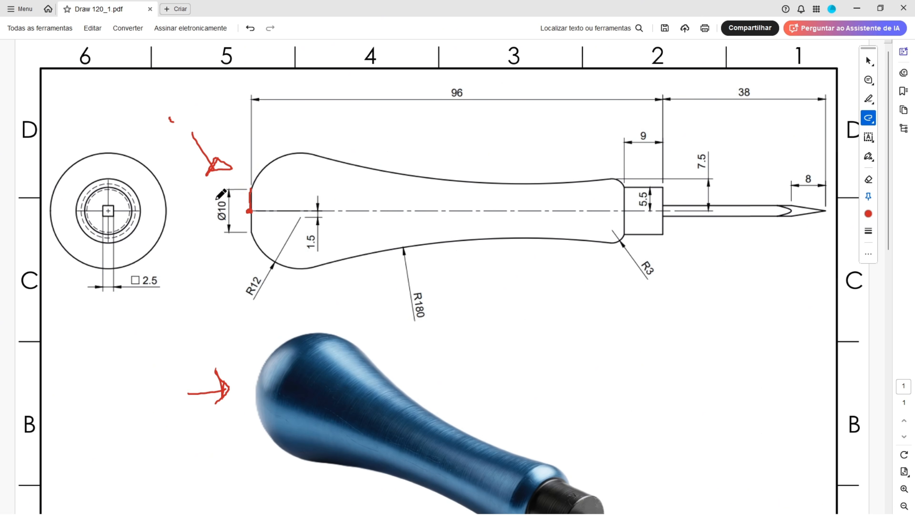
Trace the handle's centre axis and collar outline in red on the drawing, and mark the dimensions Ø10, 96, 5.5 and 9
{"action": "mouse_move", "coordinate": [220, 201]}
{"action": "left_mouse_down"}
{"action": "mouse_move", "coordinate": [219, 223]}
{"action": "mouse_move", "coordinate": [360, 212]}
{"action": "mouse_move", "coordinate": [662, 210]}
{"action": "left_mouse_up"}
{"action": "mouse_move", "coordinate": [444, 86]}
{"action": "left_mouse_down"}
{"action": "mouse_move", "coordinate": [461, 105]}
{"action": "mouse_move", "coordinate": [475, 87]}
{"action": "mouse_move", "coordinate": [453, 88]}
{"action": "left_mouse_up"}
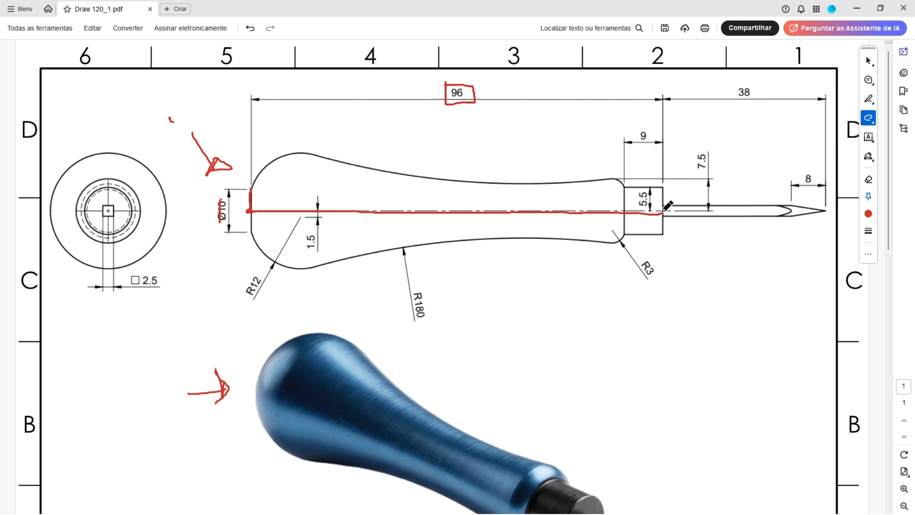
{"action": "mouse_move", "coordinate": [636, 191]}
{"action": "left_mouse_down"}
{"action": "mouse_move", "coordinate": [655, 190]}
{"action": "mouse_move", "coordinate": [654, 207]}
{"action": "mouse_move", "coordinate": [633, 209]}
{"action": "mouse_move", "coordinate": [634, 194]}
{"action": "mouse_move", "coordinate": [659, 186]}
{"action": "left_mouse_up"}
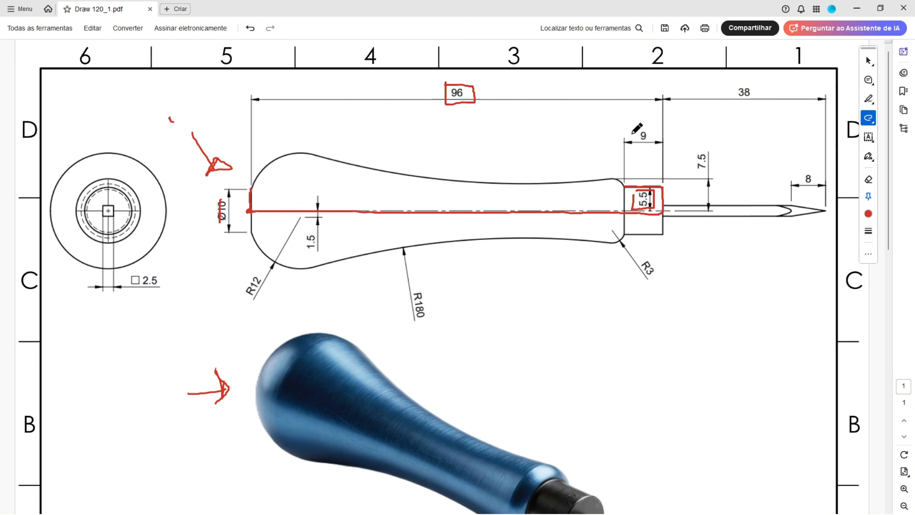
{"action": "left_click_drag", "start_coordinate": [631, 134], "coordinate": [640, 126]}
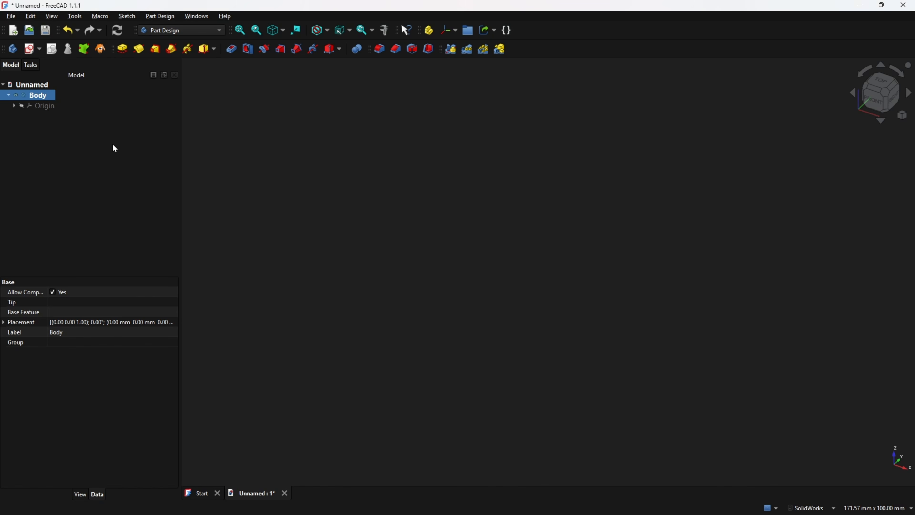
On a new XZ-plane sketch, draw an open polyline from the origin: about 53 mm along the horizontal axis, about 5.7 mm up, and horizontally back
{"action": "left_click", "coordinate": [30, 53]}
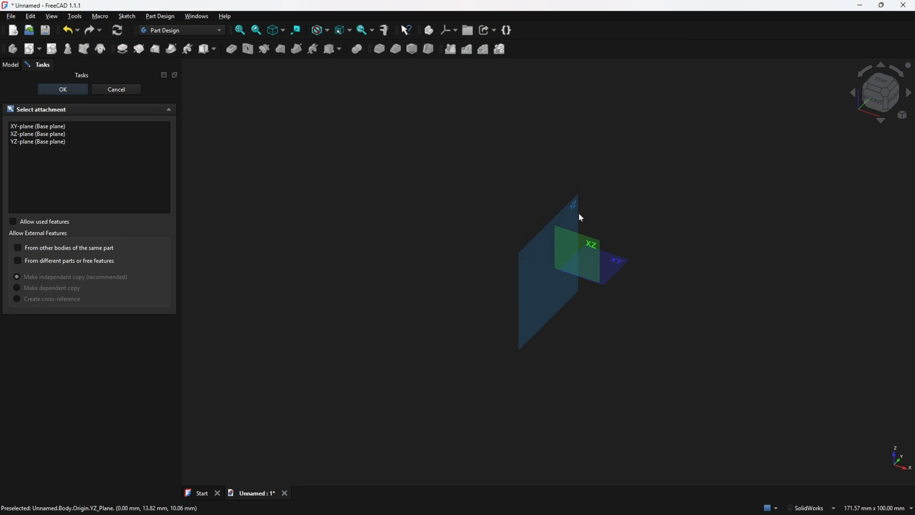
{"action": "left_click", "coordinate": [591, 244]}
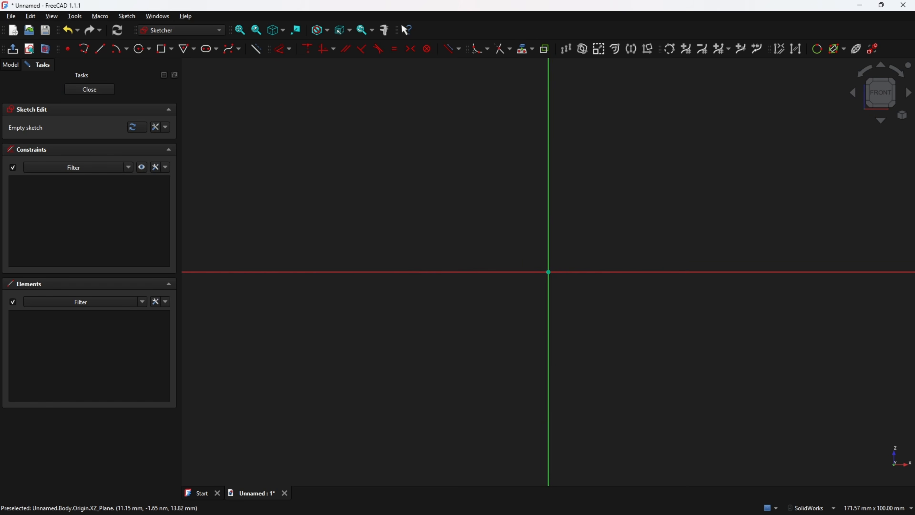
{"action": "left_click", "coordinate": [84, 49]}
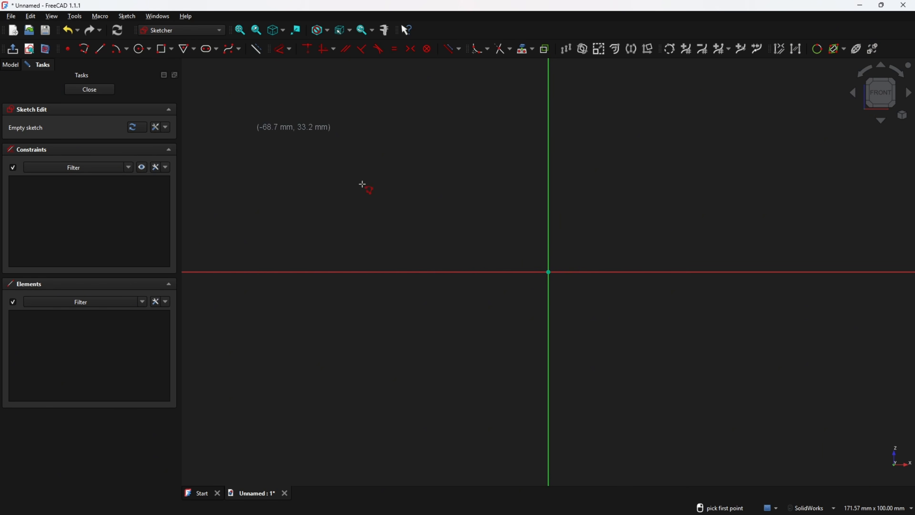
{"action": "left_click", "coordinate": [548, 272]}
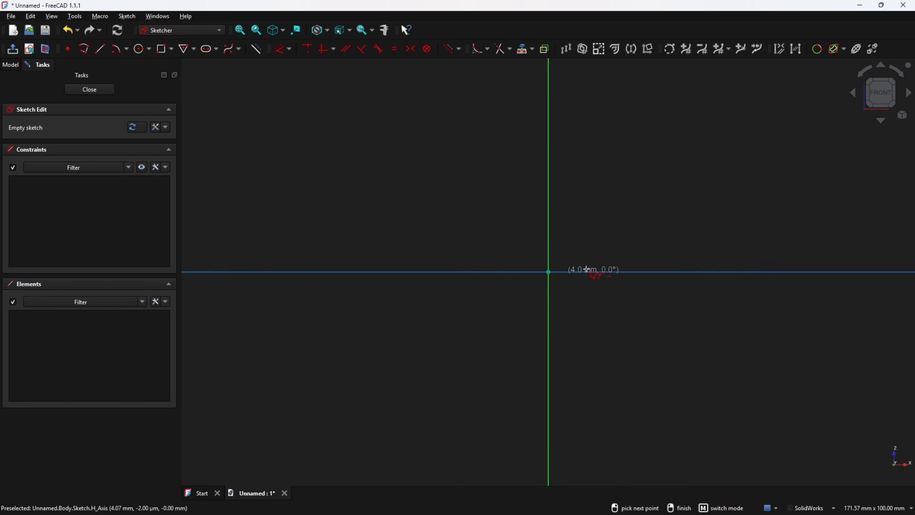
{"action": "left_click", "coordinate": [778, 272]}
{"action": "left_click", "coordinate": [777, 248]}
{"action": "left_click", "coordinate": [749, 248]}
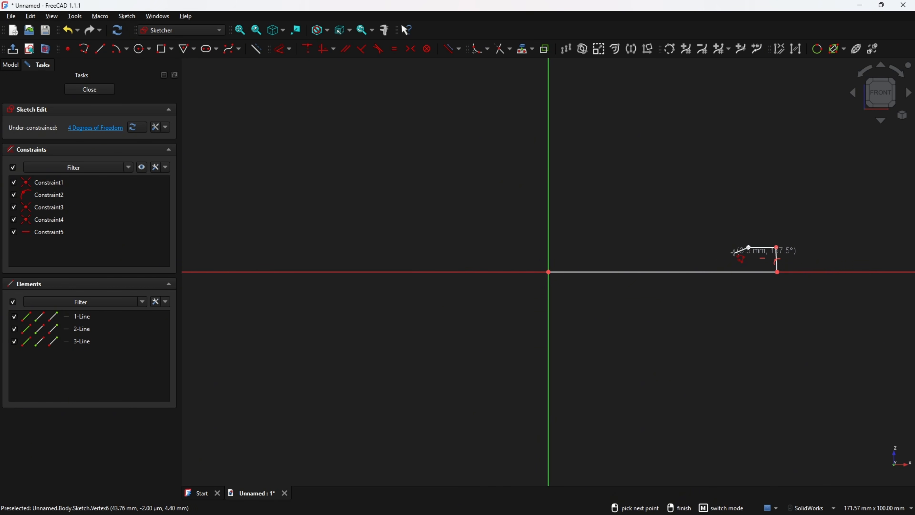
{"action": "right_click", "coordinate": [265, 139]}
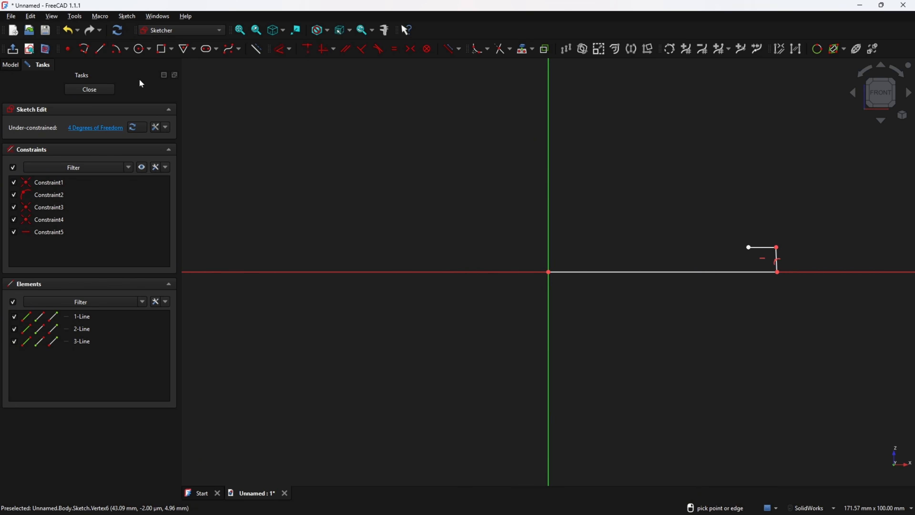
Draw a 5 mm vertical line up from the origin and place its dimension text below the horizontal axis
{"action": "left_click", "coordinate": [100, 48]}
{"action": "left_click", "coordinate": [548, 269]}
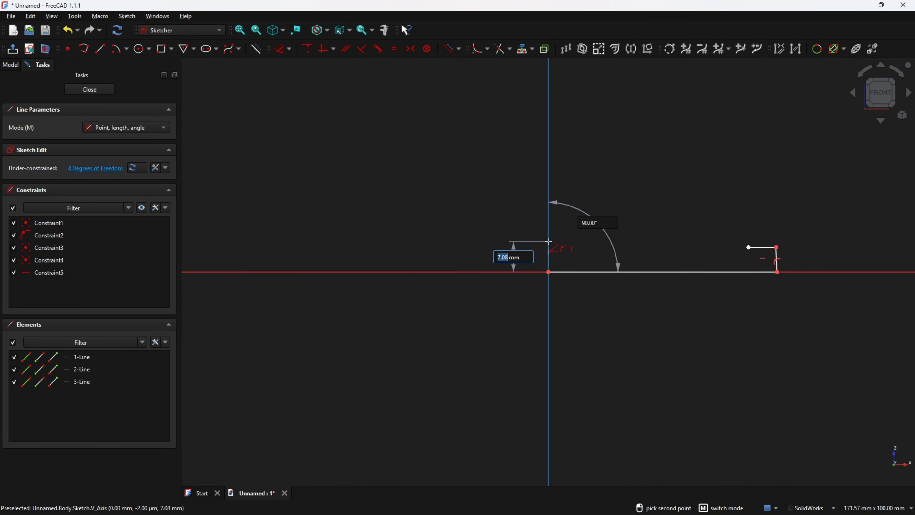
{"action": "type", "text": "5"}
{"action": "key", "text": "Tab"}
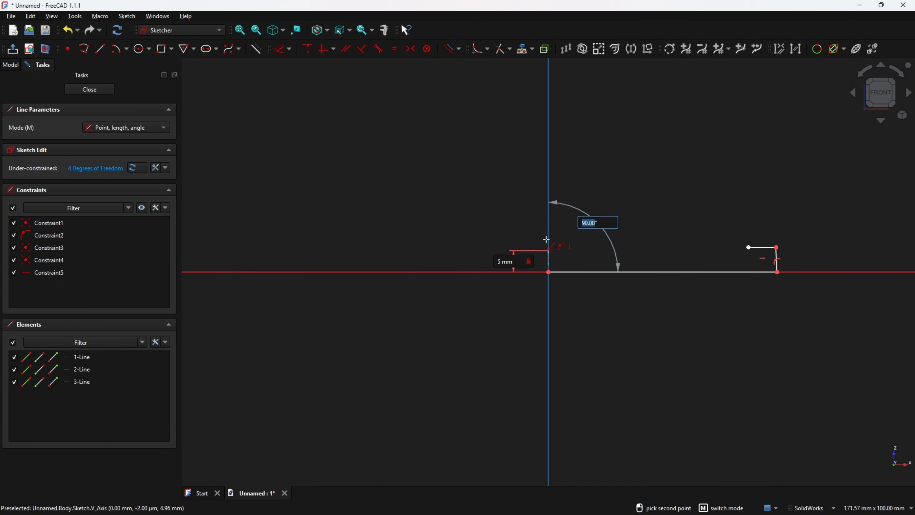
{"action": "key", "text": "Return"}
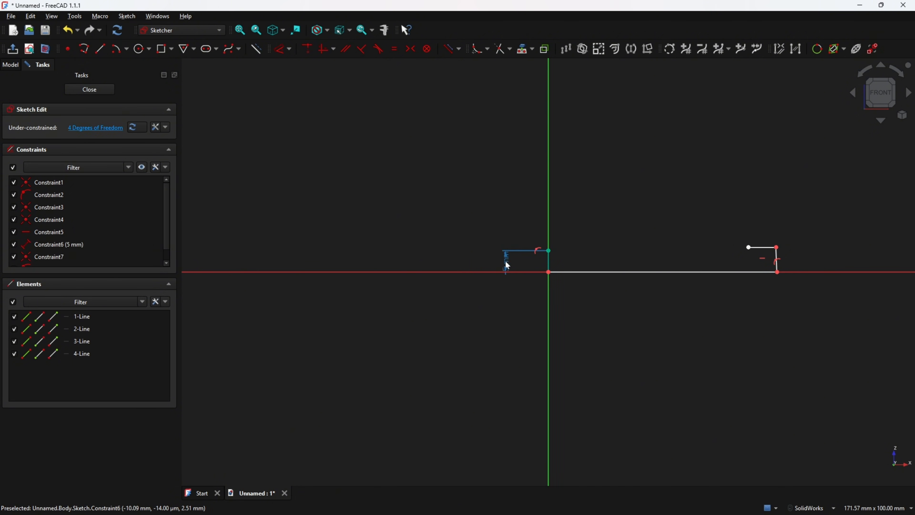
{"action": "left_click_drag", "start_coordinate": [507, 262], "coordinate": [514, 310]}
Constrain the short, slightly slanted line at the far end of the axis line to be vertical
{"action": "middle_click_drag", "start_coordinate": [710, 273], "coordinate": [552, 278], "text": "ctrl"}
{"action": "scroll", "coordinate": [548, 275], "scroll_direction": "down", "scroll_amount": 1}
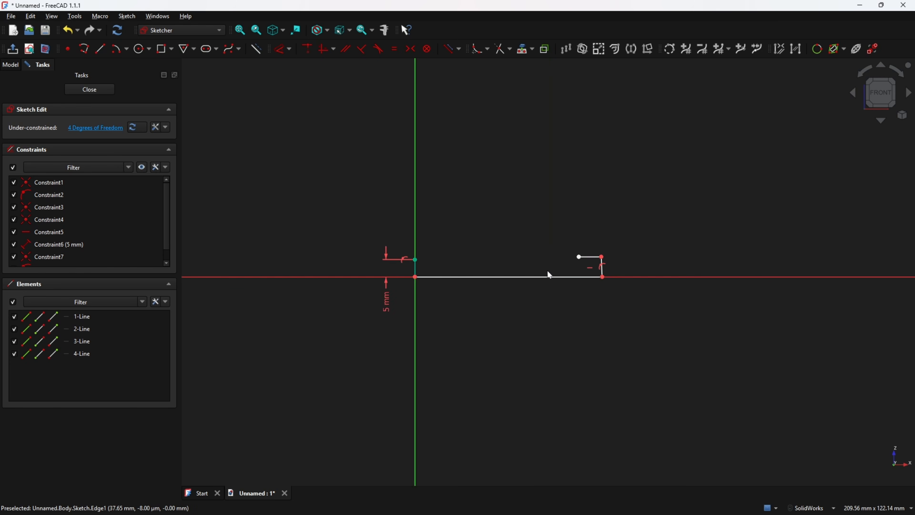
{"action": "scroll", "coordinate": [552, 274], "scroll_direction": "up", "scroll_amount": 4}
{"action": "left_click", "coordinate": [664, 261]}
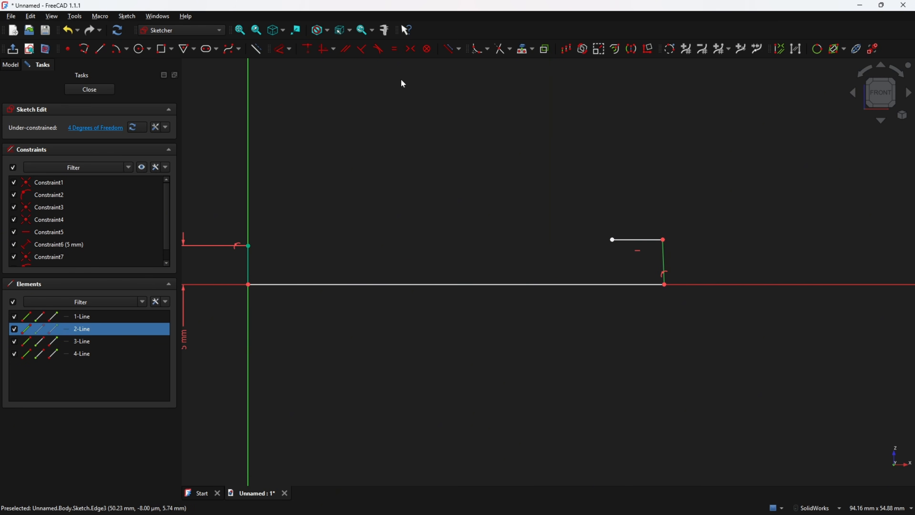
{"action": "left_click", "coordinate": [325, 49]}
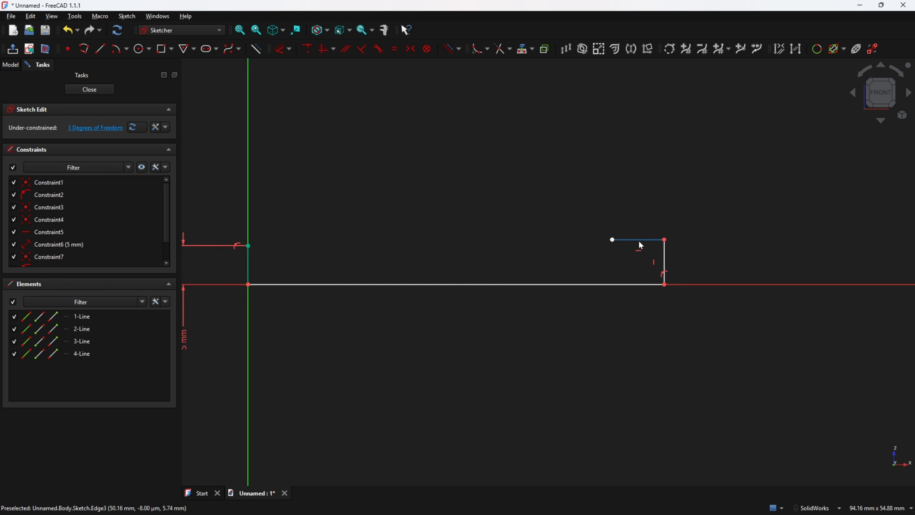
Dimension the long horizontal line on the axis to 96 mm, with the dimension placed below it
{"action": "scroll", "coordinate": [486, 276], "scroll_direction": "up", "scroll_amount": 1}
{"action": "scroll", "coordinate": [487, 276], "scroll_direction": "down", "scroll_amount": 2}
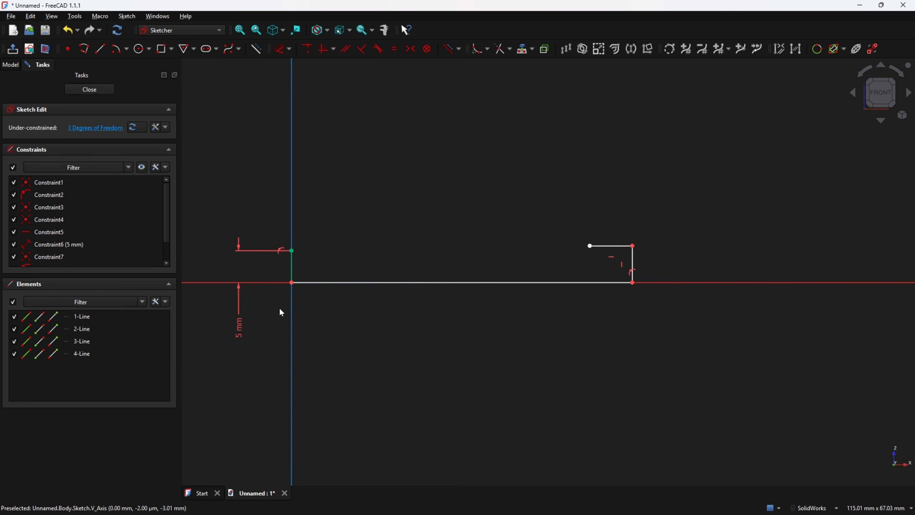
{"action": "left_click", "coordinate": [282, 49]}
{"action": "left_click", "coordinate": [429, 283]}
{"action": "left_click", "coordinate": [440, 328]}
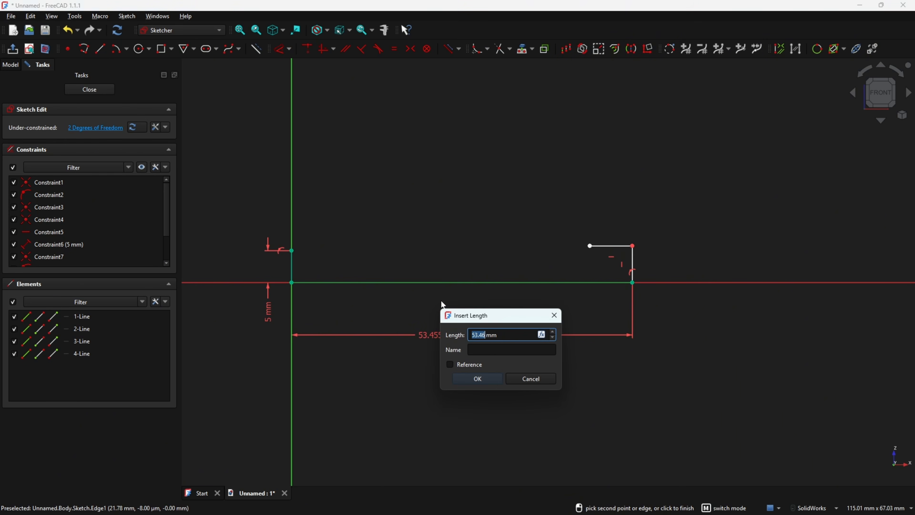
{"action": "type", "text": "96"}
{"action": "key", "text": "Return"}
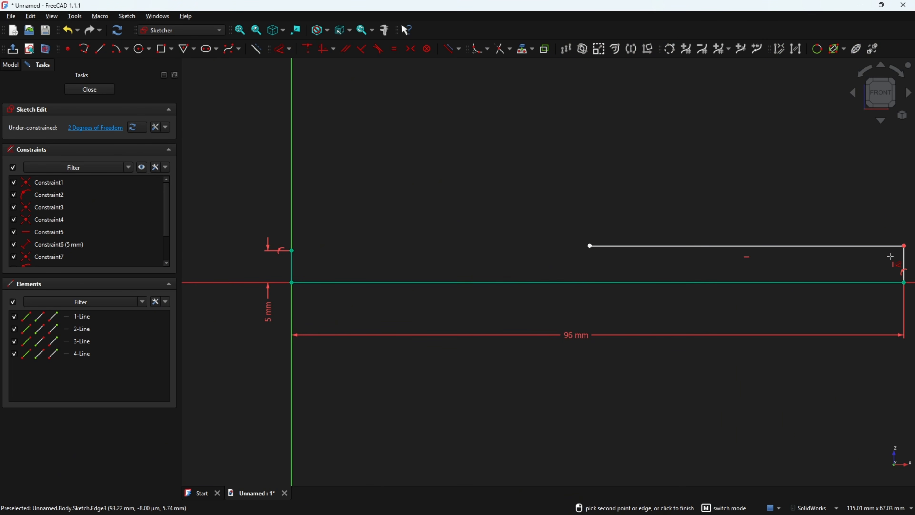
Dimension the collar's vertical end line to 5.5 mm and its upper horizontal line to 9 mm
{"action": "left_click", "coordinate": [905, 263]}
{"action": "left_click", "coordinate": [827, 318]}
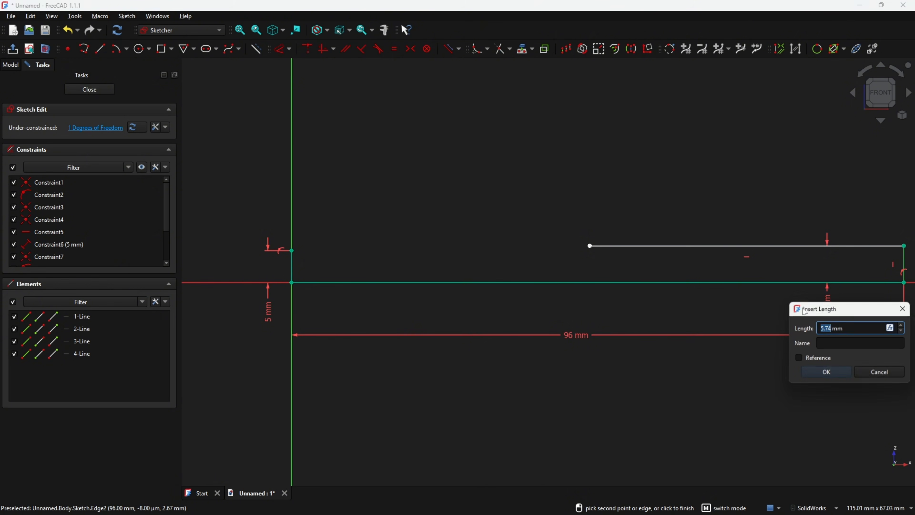
{"action": "type", "text": "5.5"}
{"action": "key", "text": "Return"}
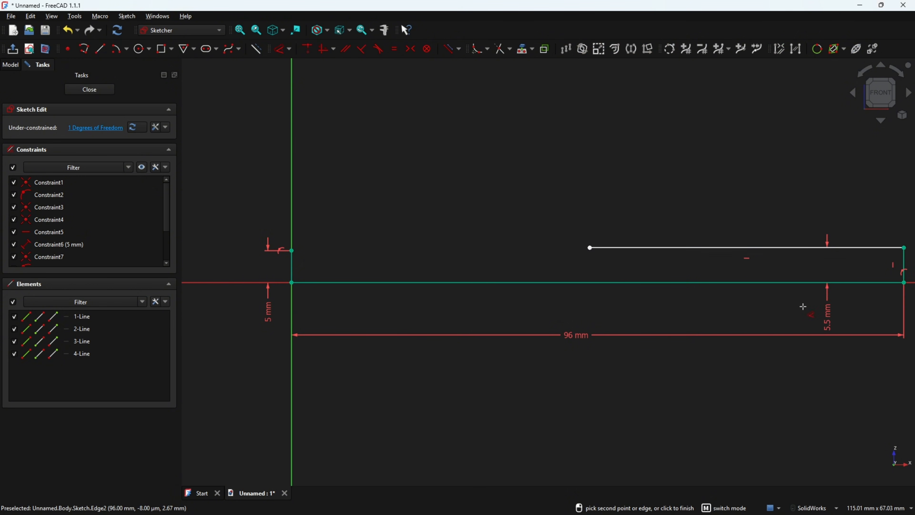
{"action": "left_click", "coordinate": [756, 248]}
{"action": "left_click", "coordinate": [763, 219]}
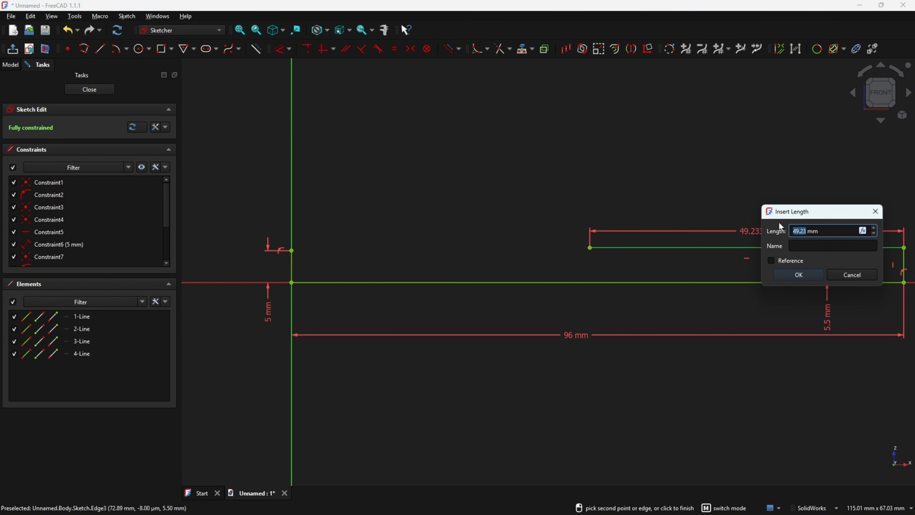
{"action": "type", "text": "9"}
{"action": "key", "text": "Return"}
Rearrange the collar dimensions, placing 5.5 mm outside the end line and 9 mm centred above the upper line
{"action": "mouse_move", "coordinate": [779, 225]}
{"action": "middle_mouse_down", "text": "ctrl"}
{"action": "mouse_move", "coordinate": [749, 219]}
{"action": "mouse_move", "coordinate": [757, 218]}
{"action": "middle_mouse_up", "text": "ctrl"}
{"action": "key", "text": "Escape"}
{"action": "left_click_drag", "start_coordinate": [799, 307], "coordinate": [893, 306]}
{"action": "left_click_drag", "start_coordinate": [860, 225], "coordinate": [846, 228]}
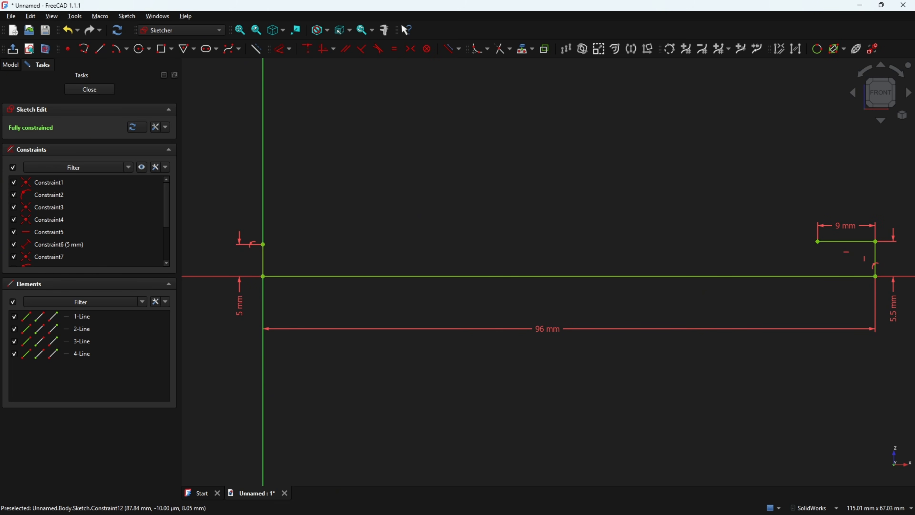
Switch to the PDF drawing, trace the handle's rear arc in red, and mark its R12 radius and 1.5 centre offset
{"action": "key", "text": "alt+Tab"}
{"action": "mouse_move", "coordinate": [252, 187]}
{"action": "left_mouse_down"}
{"action": "mouse_move", "coordinate": [270, 159]}
{"action": "mouse_move", "coordinate": [308, 153]}
{"action": "left_mouse_up"}
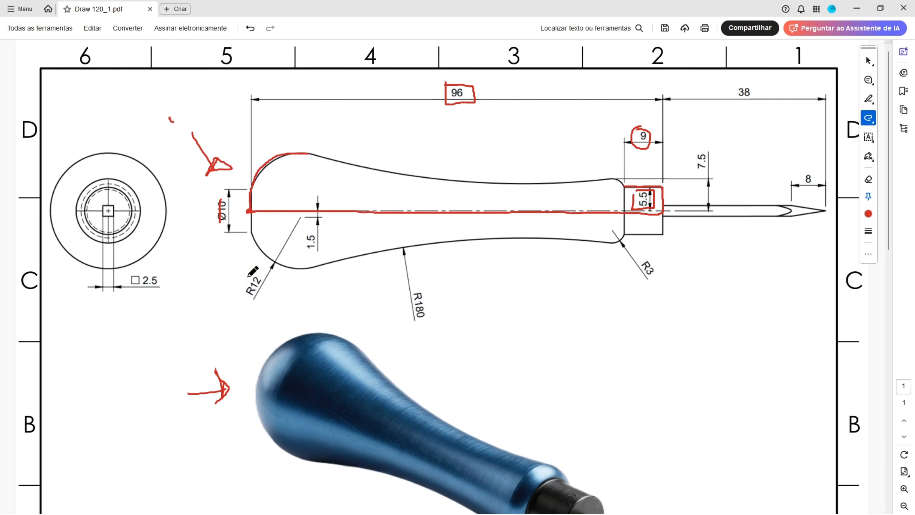
{"action": "mouse_move", "coordinate": [248, 277]}
{"action": "left_mouse_down"}
{"action": "mouse_move", "coordinate": [265, 279]}
{"action": "mouse_move", "coordinate": [244, 276]}
{"action": "left_mouse_up"}
{"action": "mouse_move", "coordinate": [305, 233]}
{"action": "left_mouse_down"}
{"action": "mouse_move", "coordinate": [305, 252]}
{"action": "mouse_move", "coordinate": [320, 233]}
{"action": "left_mouse_up"}
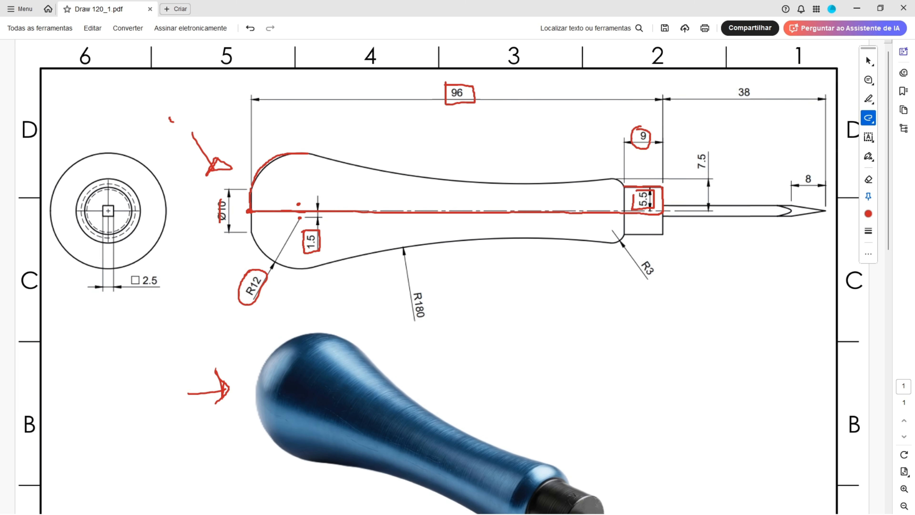
Back in FreeCAD, draw a three-point arc from about (9.4, 3.4) mm to the 5 mm line's upper end, through about (5.9, 11.6) mm
{"action": "key", "text": "alt+Tab"}
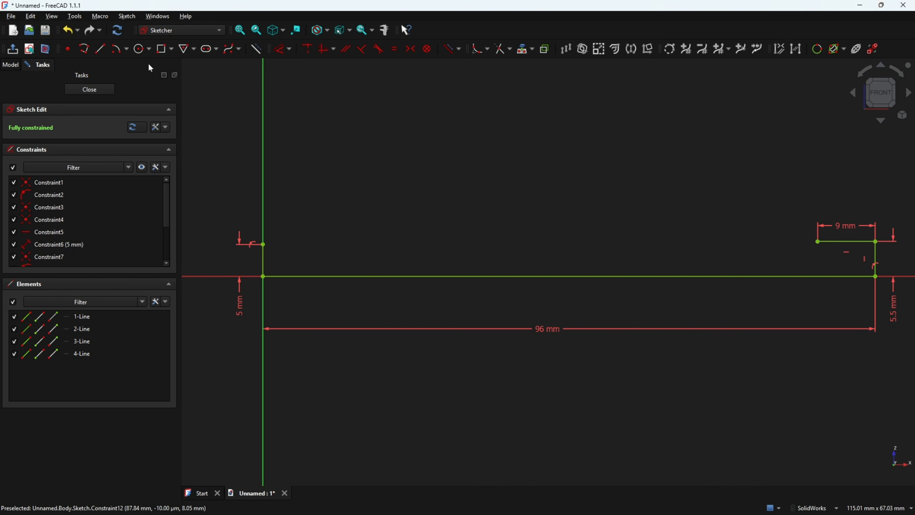
{"action": "left_click", "coordinate": [127, 49]}
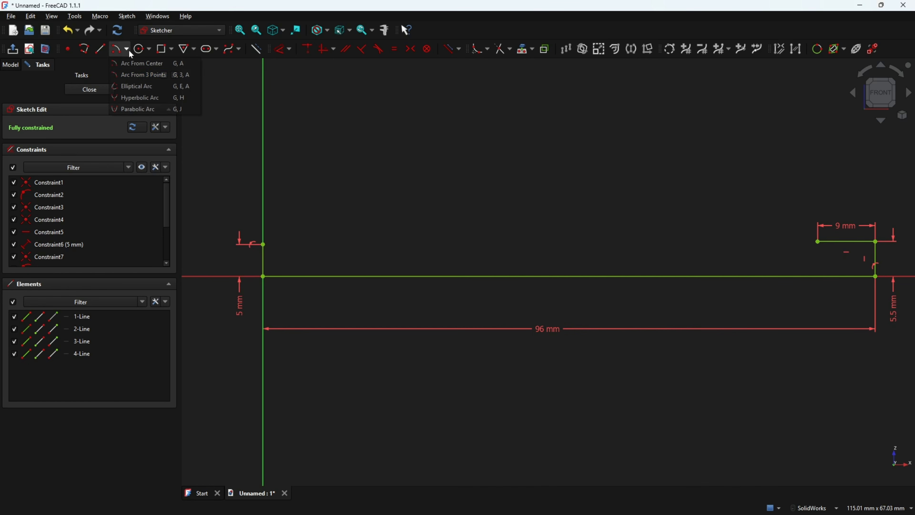
{"action": "left_click", "coordinate": [135, 75]}
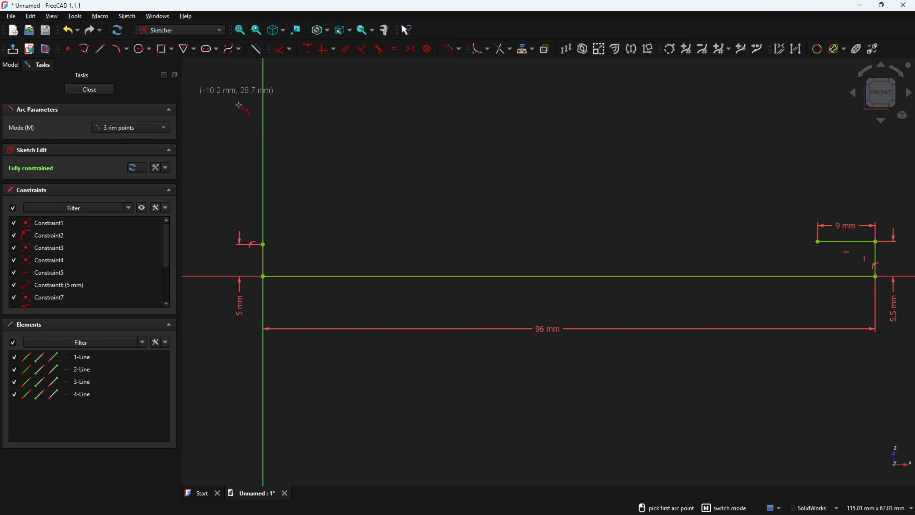
{"action": "left_click", "coordinate": [323, 253]}
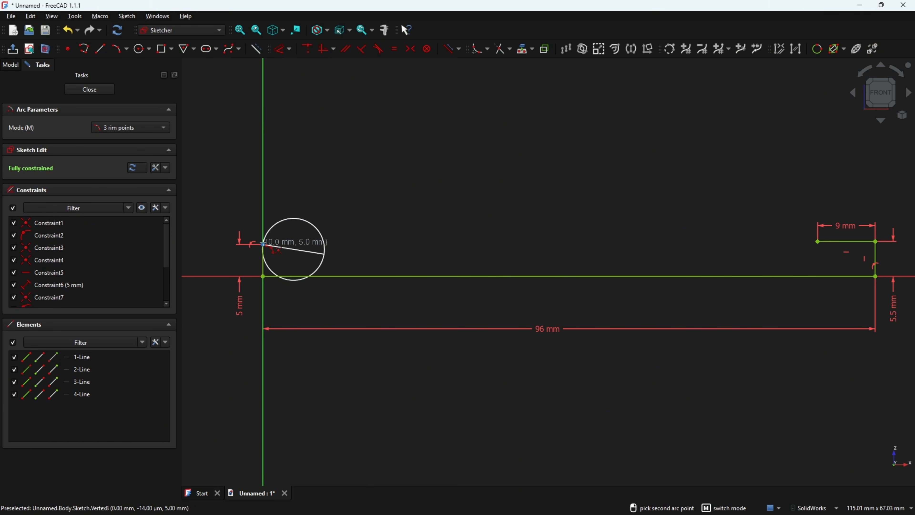
{"action": "left_click", "coordinate": [263, 244]}
{"action": "left_click", "coordinate": [308, 205]}
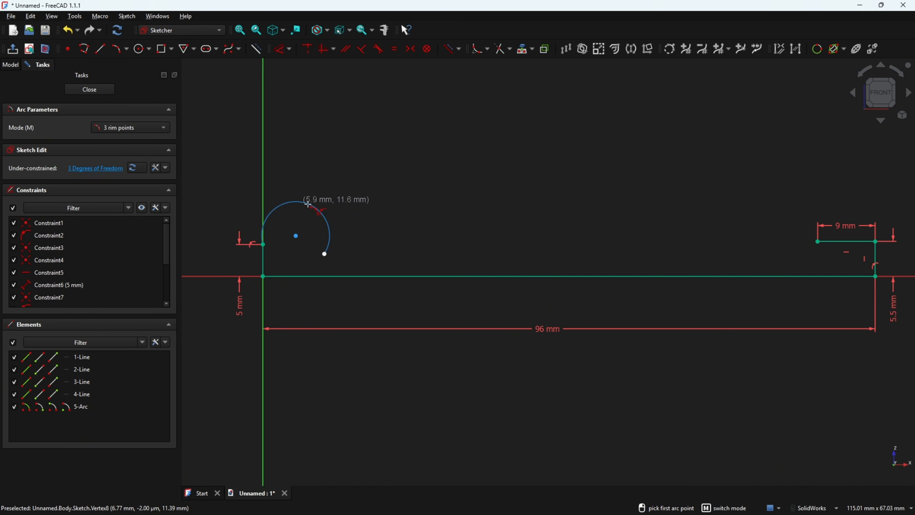
{"action": "key", "text": "Escape"}
Reshape the arc by moving its centre to about (9.2, 2.4) mm and its free end up and farther from the vertical axis
{"action": "left_click_drag", "start_coordinate": [323, 253], "coordinate": [312, 196]}
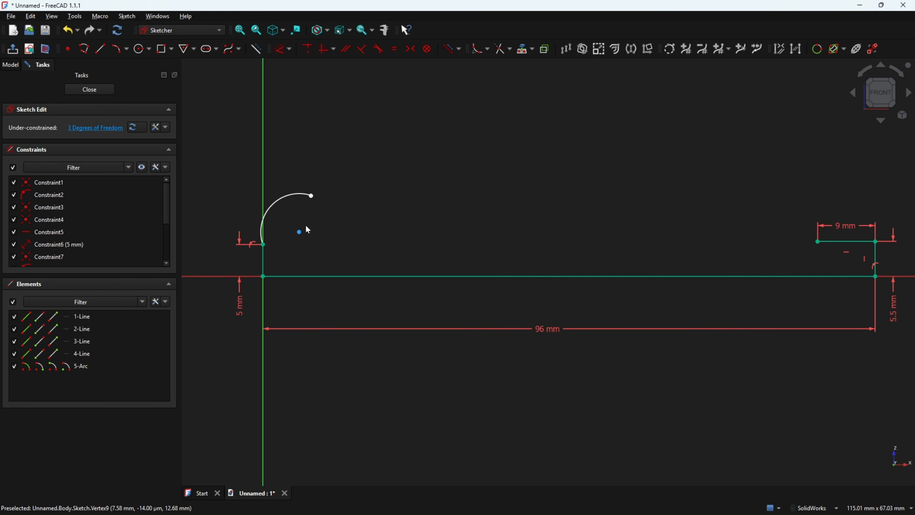
{"action": "left_click_drag", "start_coordinate": [300, 232], "coordinate": [322, 260]}
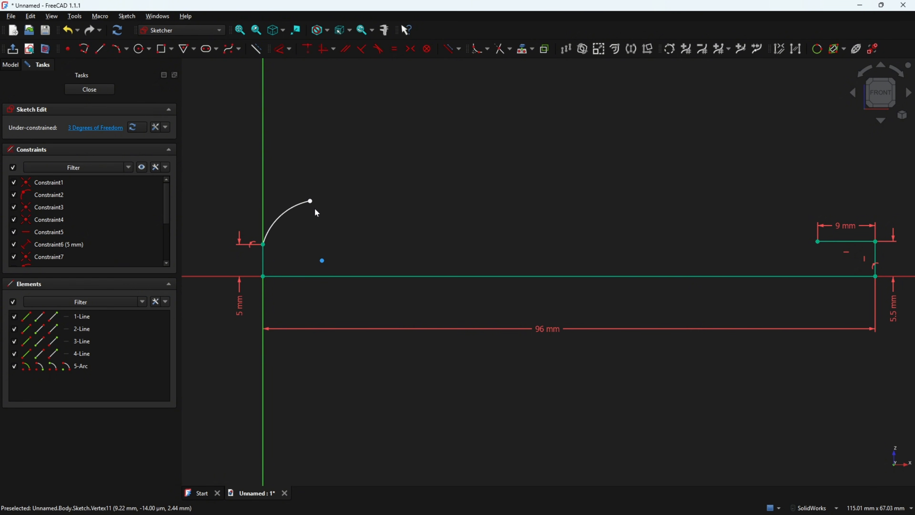
{"action": "left_click_drag", "start_coordinate": [310, 201], "coordinate": [329, 203]}
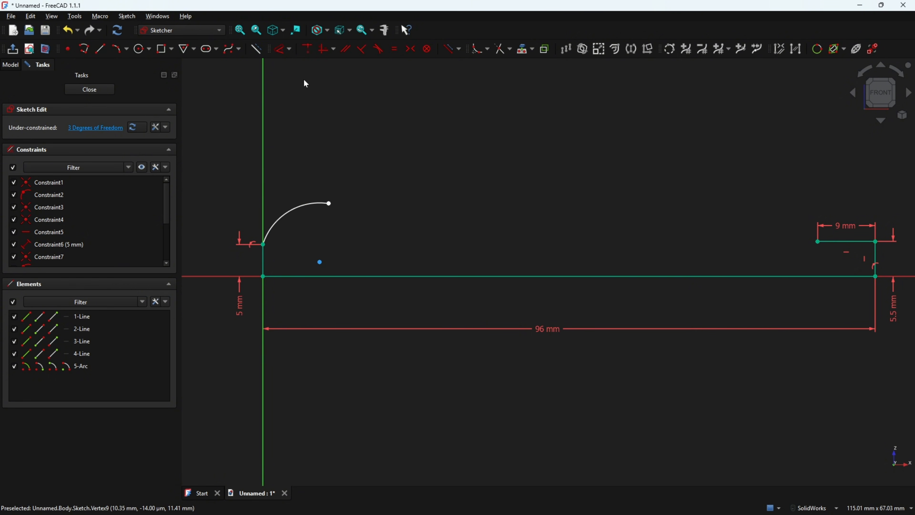
Dimension the handle's rear arc with a radius of 12 mm
{"action": "left_click", "coordinate": [283, 51]}
{"action": "left_click", "coordinate": [293, 213]}
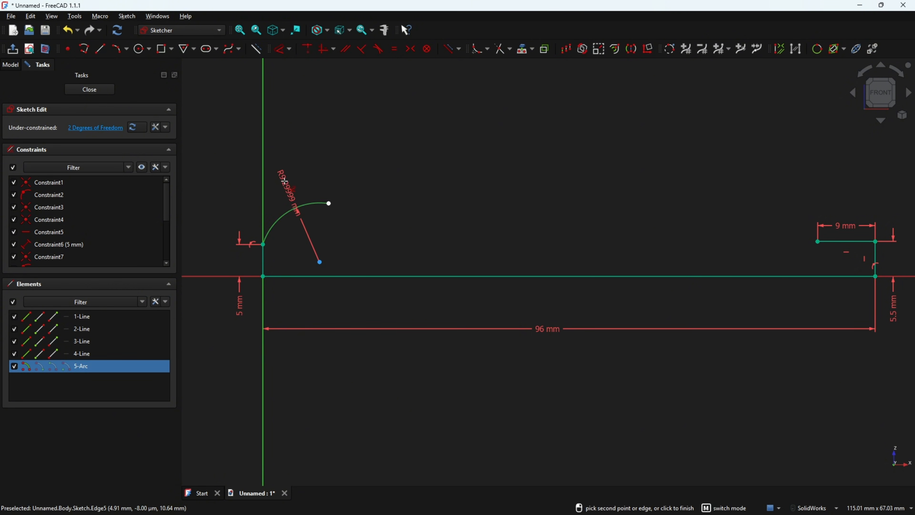
{"action": "left_click", "coordinate": [284, 180]}
{"action": "type", "text": "1"}
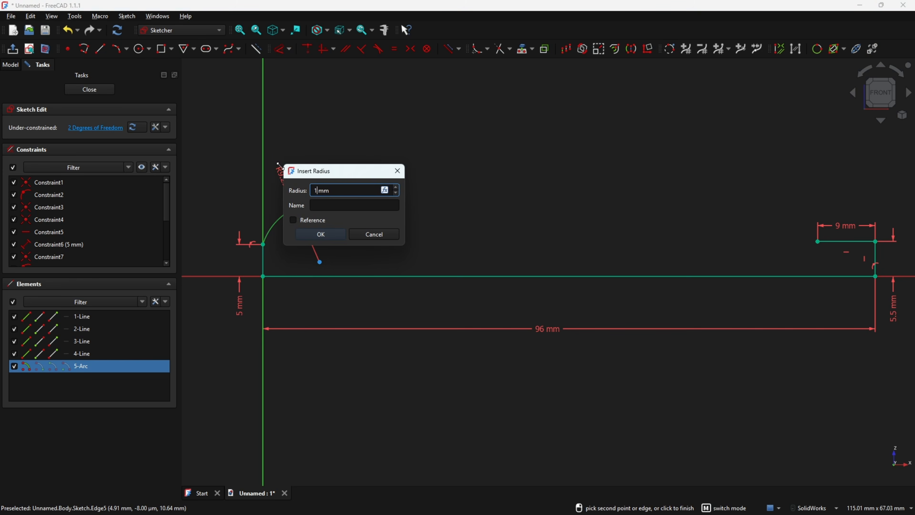
{"action": "type", "text": "2"}
{"action": "key", "text": "Return"}
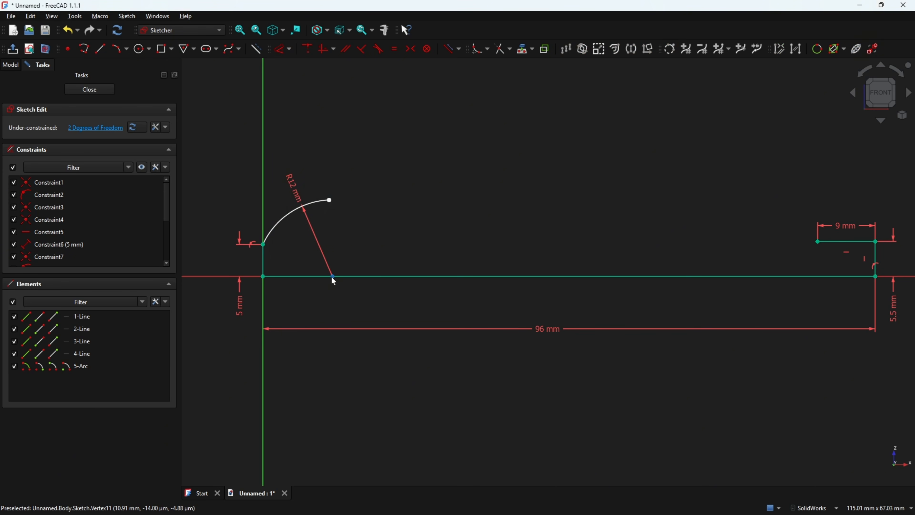
Set the R12 arc's centre 1.5 mm above the horizontal base line and place the dimension text below that line, between the centre and vertical axis
{"action": "left_click_drag", "start_coordinate": [332, 277], "coordinate": [338, 263]}
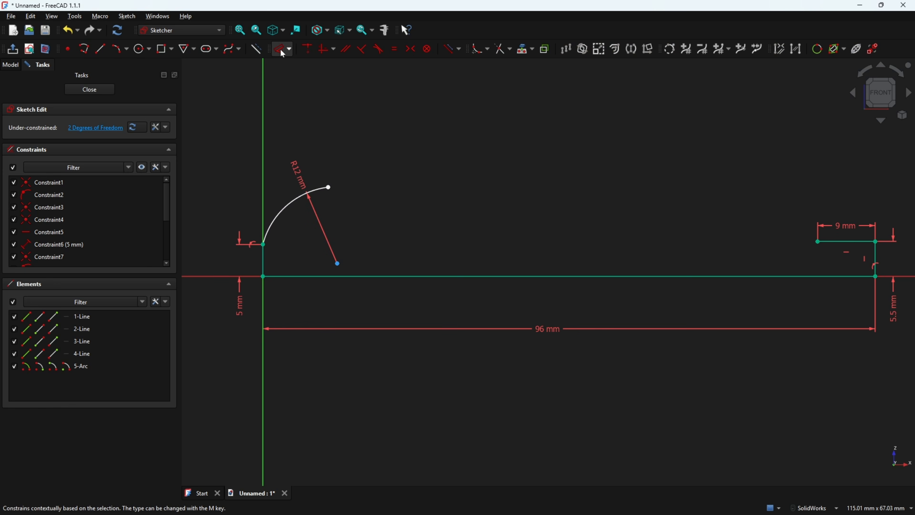
{"action": "left_click", "coordinate": [283, 51]}
{"action": "left_click", "coordinate": [338, 263]}
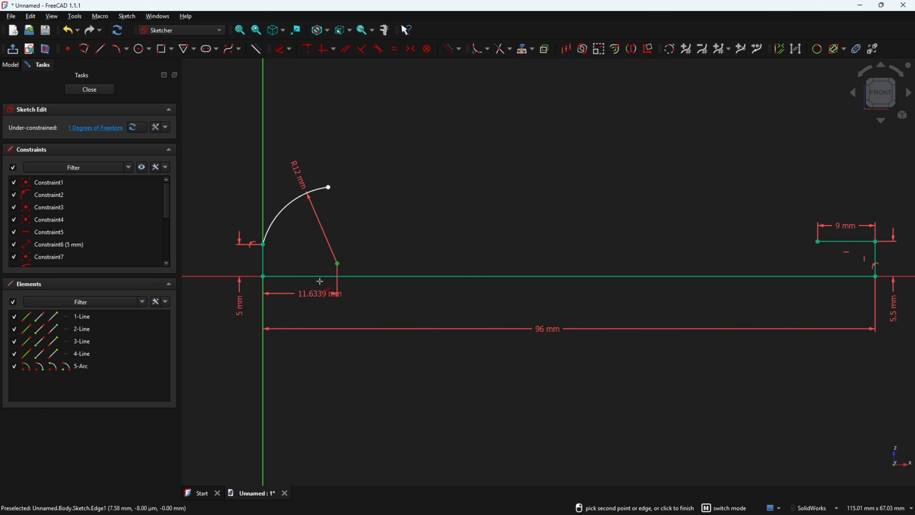
{"action": "left_click", "coordinate": [371, 269]}
{"action": "type", "text": "1.5mm"}
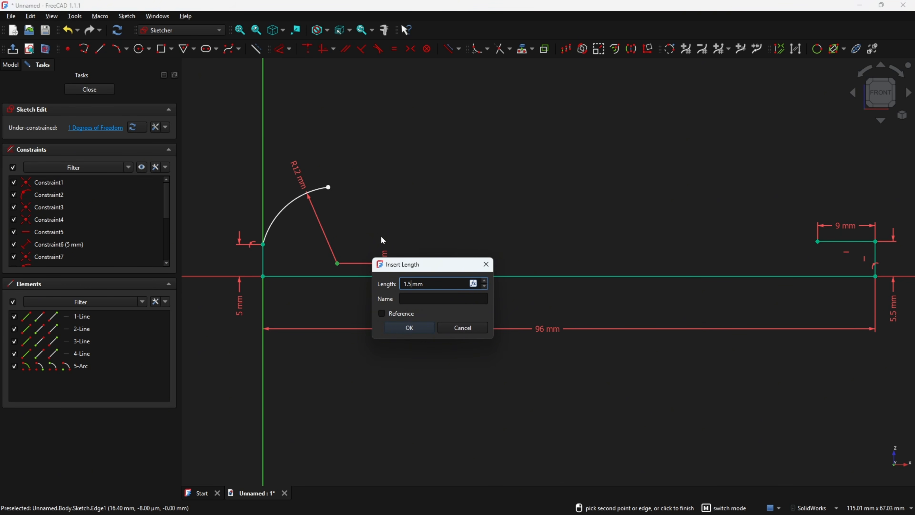
{"action": "key", "text": "Return"}
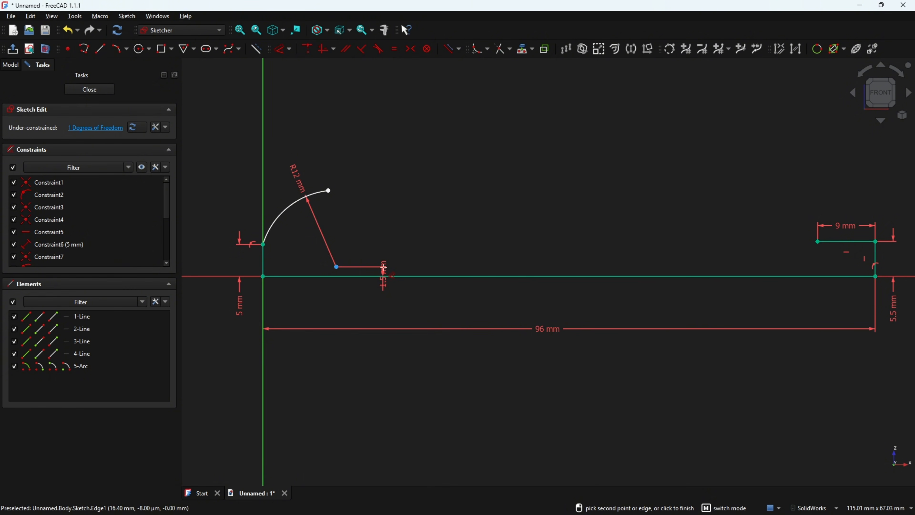
{"action": "left_click_drag", "start_coordinate": [384, 267], "coordinate": [320, 304]}
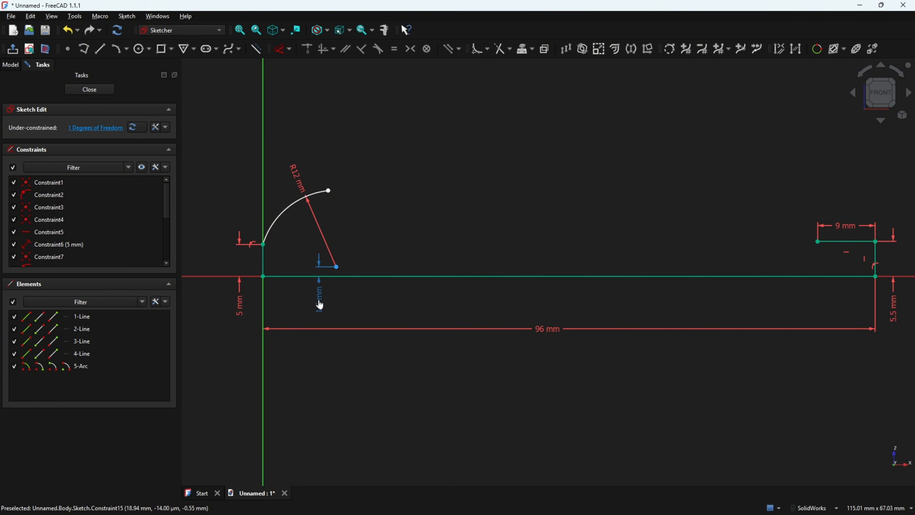
{"action": "mouse_move", "coordinate": [328, 190]}
{"action": "left_mouse_down"}
{"action": "mouse_move", "coordinate": [345, 193]}
{"action": "mouse_move", "coordinate": [324, 191]}
{"action": "left_mouse_up"}
Switch to the PDF drawing and mark in red the handle's long arc, its R180 radius and the junctions at both ends
{"action": "key", "text": "alt+Tab"}
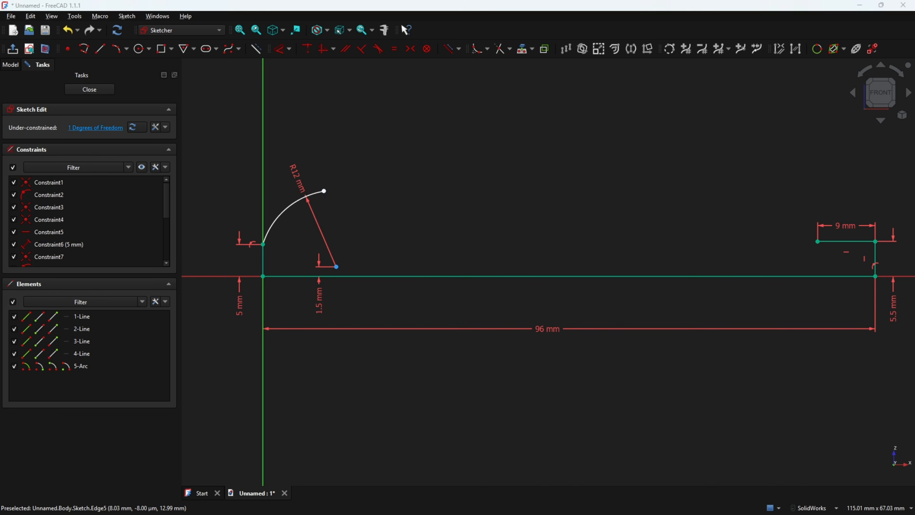
{"action": "mouse_move", "coordinate": [312, 155]}
{"action": "left_mouse_down"}
{"action": "mouse_move", "coordinate": [448, 182]}
{"action": "mouse_move", "coordinate": [604, 178]}
{"action": "left_mouse_up"}
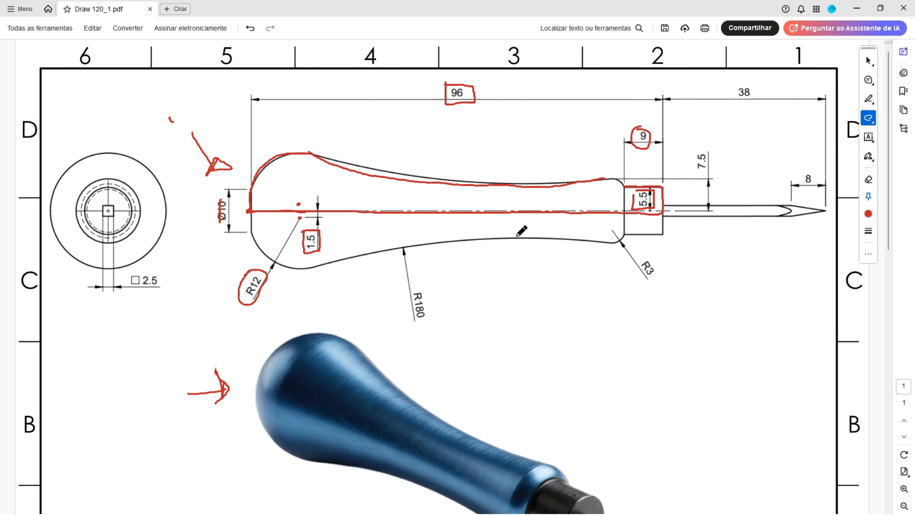
{"action": "mouse_move", "coordinate": [406, 286]}
{"action": "left_mouse_down"}
{"action": "mouse_move", "coordinate": [439, 303]}
{"action": "mouse_move", "coordinate": [427, 286]}
{"action": "left_mouse_up"}
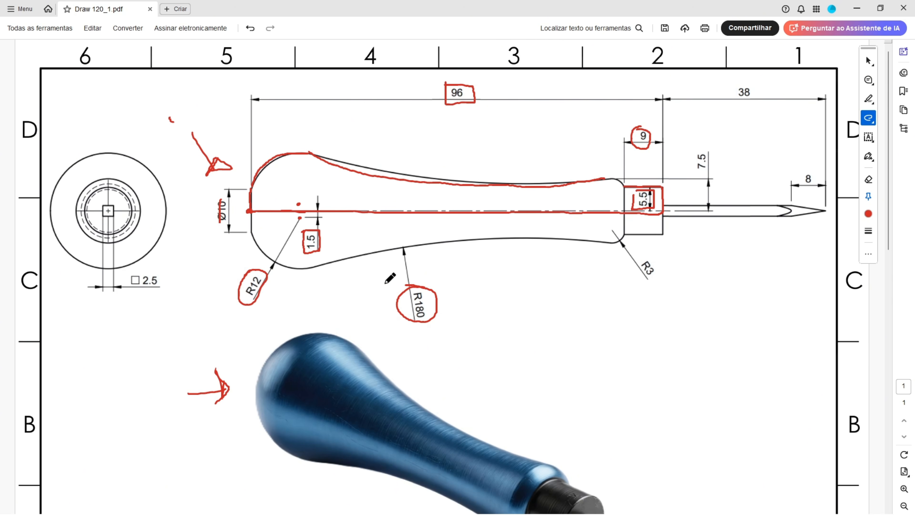
{"action": "mouse_move", "coordinate": [299, 144]}
{"action": "left_mouse_down"}
{"action": "mouse_move", "coordinate": [321, 171]}
{"action": "mouse_move", "coordinate": [324, 143]}
{"action": "mouse_move", "coordinate": [306, 140]}
{"action": "mouse_move", "coordinate": [278, 160]}
{"action": "left_mouse_up"}
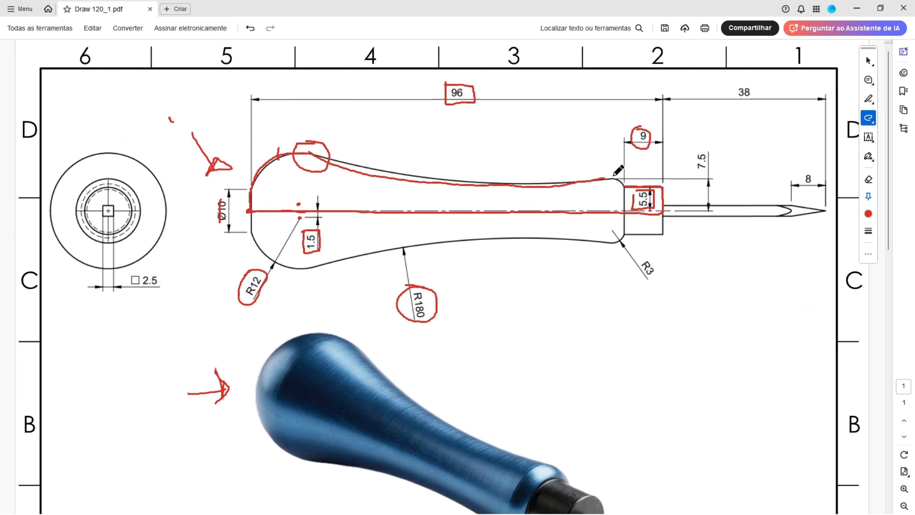
{"action": "mouse_move", "coordinate": [614, 175]}
{"action": "left_mouse_down"}
{"action": "mouse_move", "coordinate": [605, 187]}
{"action": "mouse_move", "coordinate": [608, 169]}
{"action": "left_mouse_up"}
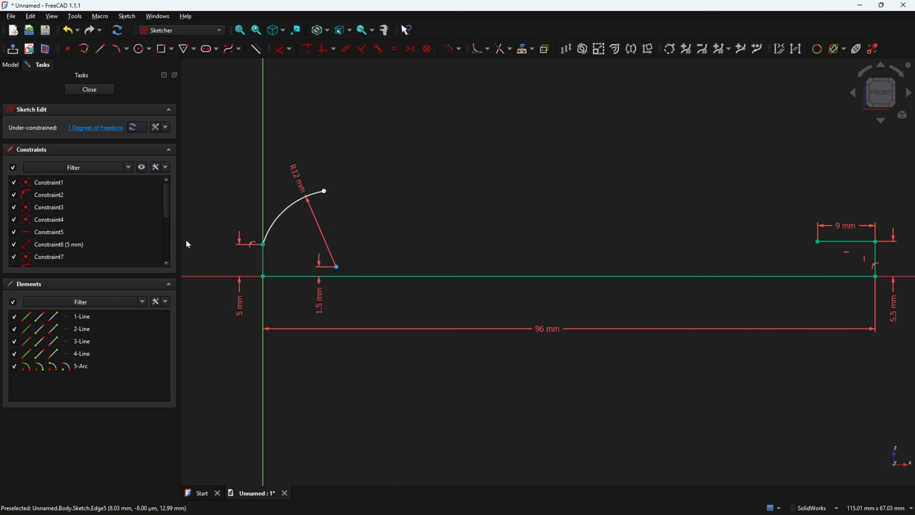
Back in FreeCAD, draw a three-point arc from the R12 arc's free end to just short of the 9 mm line, through about (62.1, 5.7) mm
{"action": "left_click", "coordinate": [119, 49]}
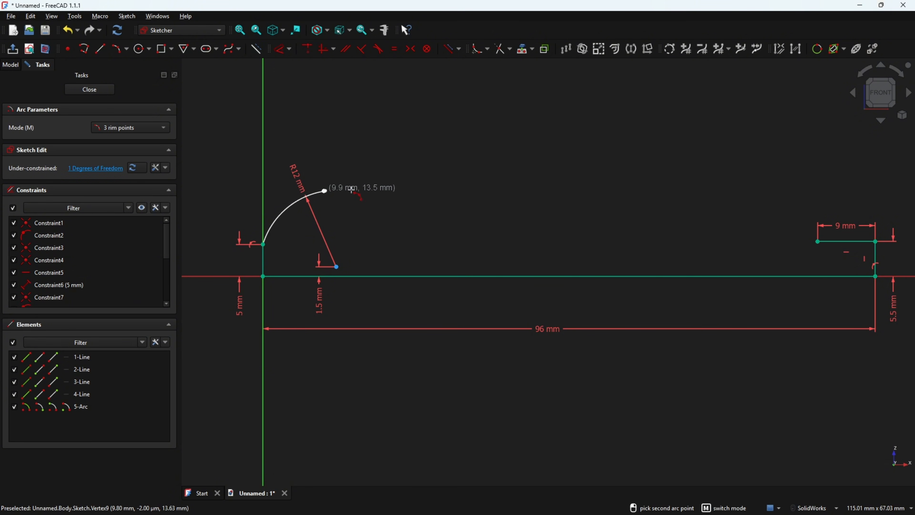
{"action": "left_click", "coordinate": [787, 223]}
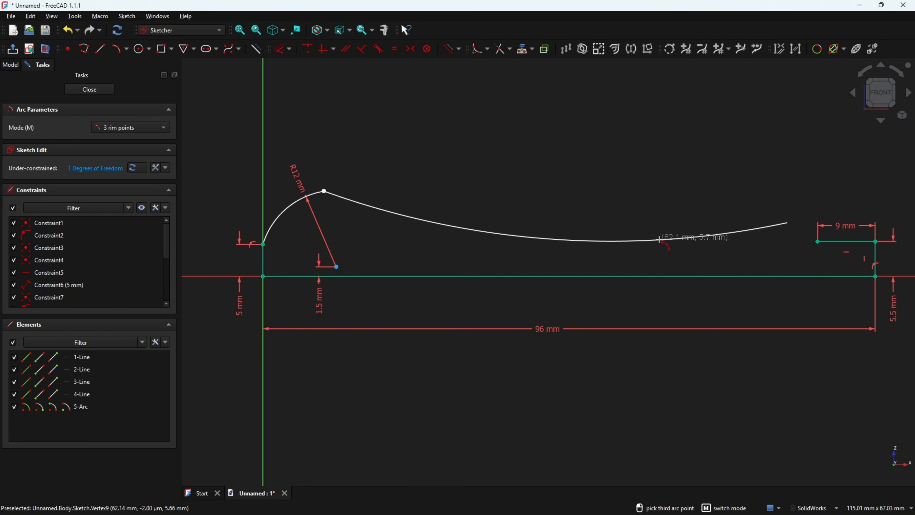
{"action": "left_click", "coordinate": [659, 240]}
{"action": "key", "text": "Escape"}
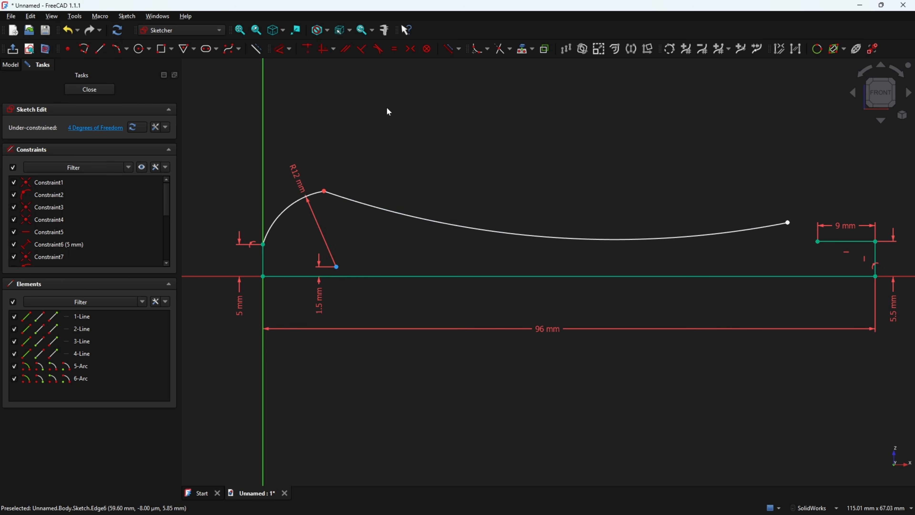
Make the long arc tangent to the R12 arc at their shared point
{"action": "left_click", "coordinate": [379, 49]}
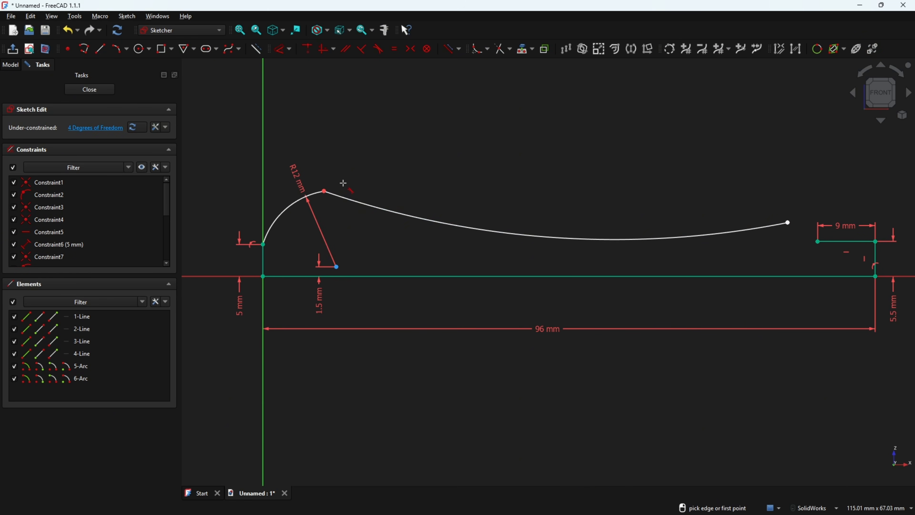
{"action": "left_click", "coordinate": [348, 200]}
{"action": "left_click", "coordinate": [311, 196]}
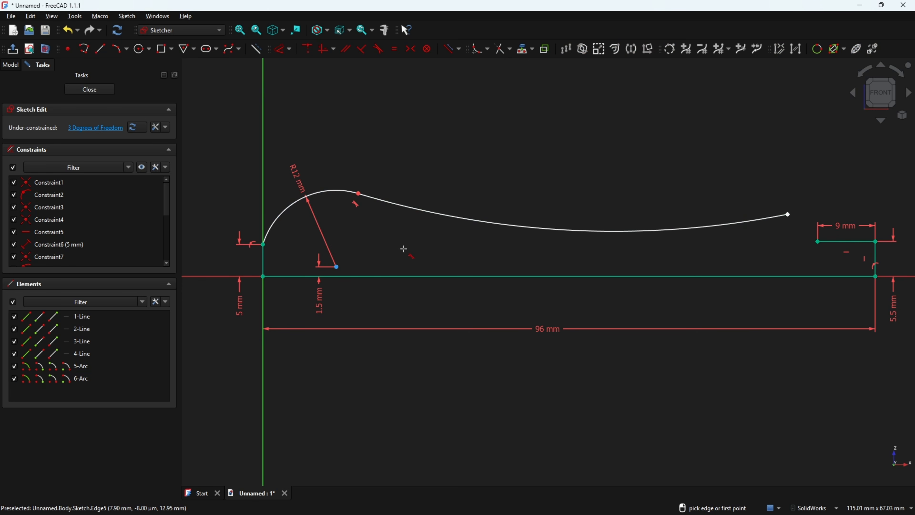
Set the long arc's radius to 180 mm and lower its free end to about (82.2, 7.3) mm
{"action": "left_click", "coordinate": [280, 50]}
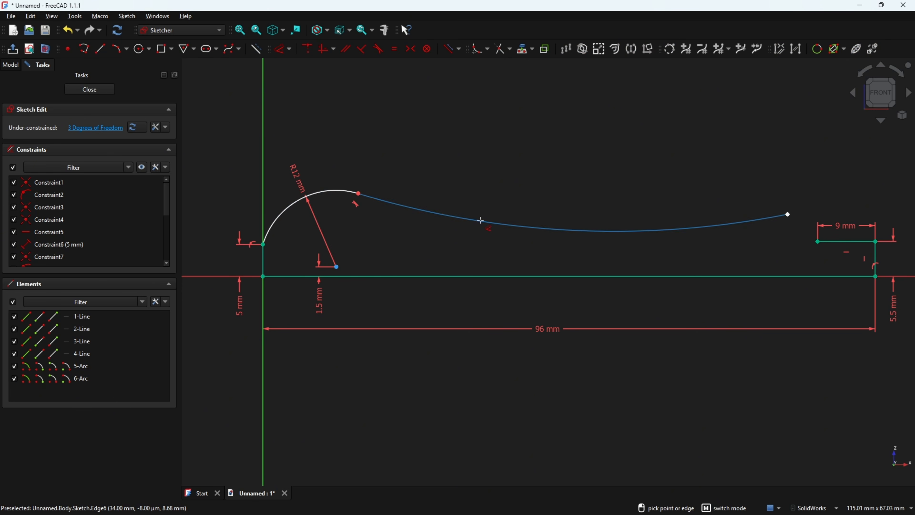
{"action": "left_click", "coordinate": [496, 219]}
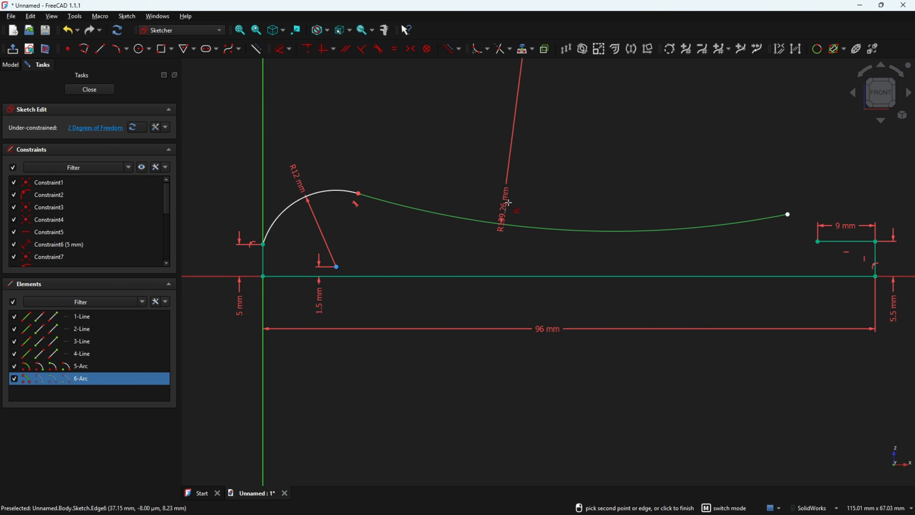
{"action": "left_click", "coordinate": [521, 191]}
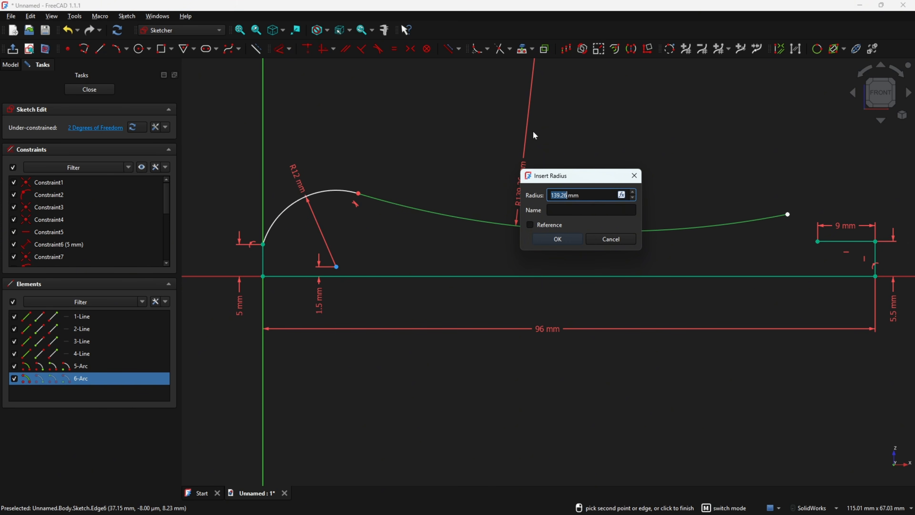
{"action": "type", "text": "180"}
{"action": "key", "text": "Return"}
{"action": "key", "text": "Escape"}
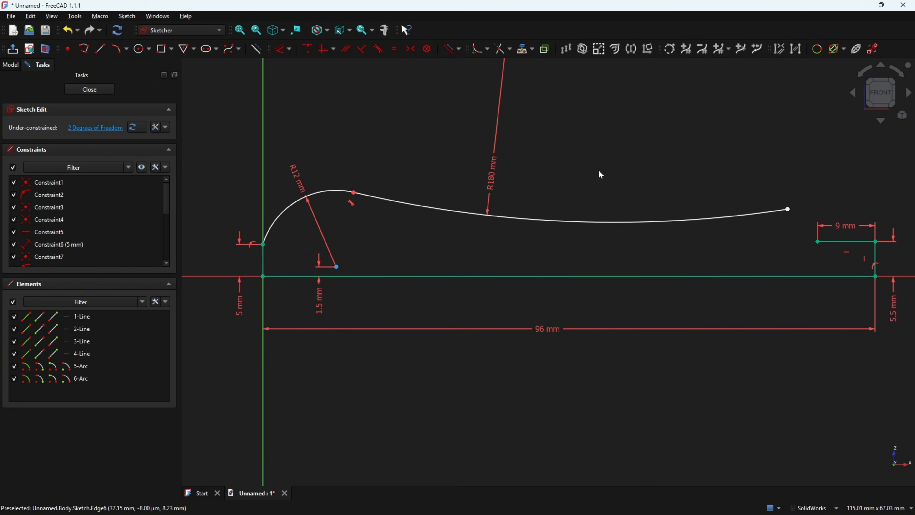
{"action": "middle_click_drag", "start_coordinate": [637, 168], "coordinate": [588, 169], "text": "ctrl"}
{"action": "left_click_drag", "start_coordinate": [742, 211], "coordinate": [742, 232]}
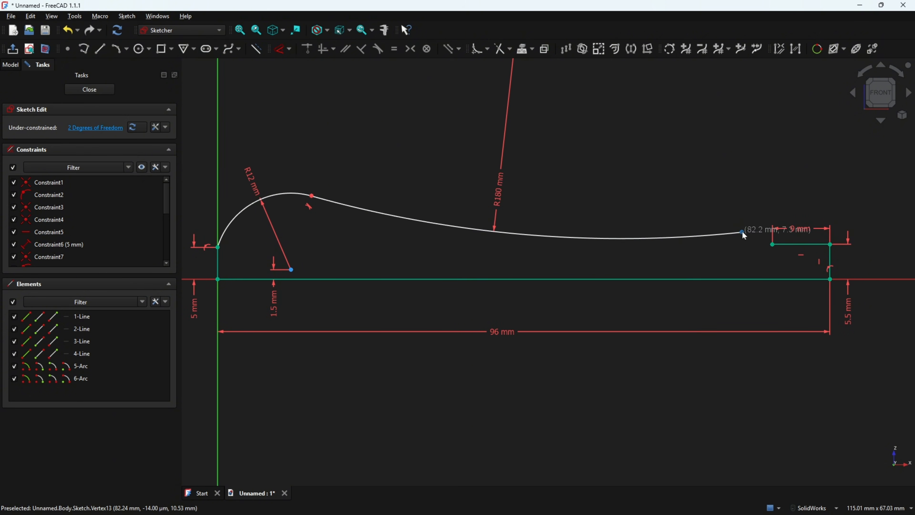
Switch to the PDF drawing and mark in red the small arc beside the collar, its R3 radius and the 7.5 height
{"action": "key", "text": "alt+Tab"}
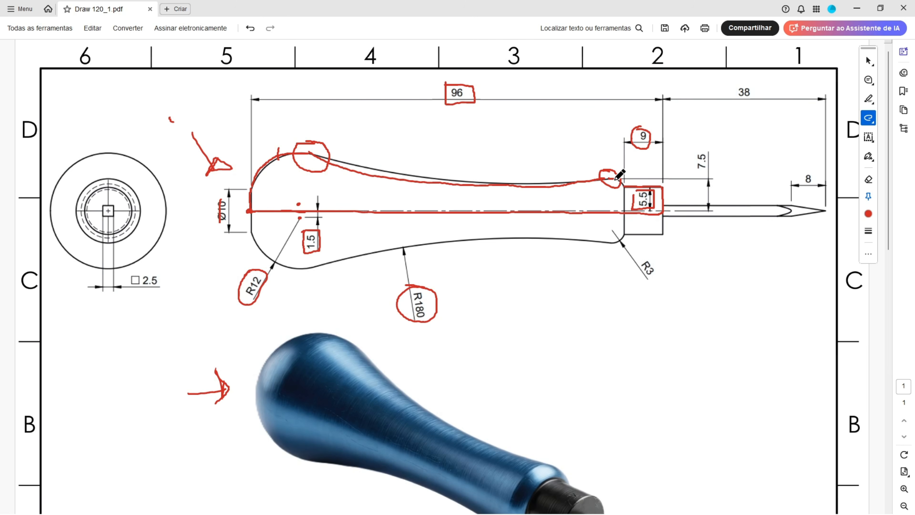
{"action": "mouse_move", "coordinate": [613, 245]}
{"action": "left_mouse_down"}
{"action": "mouse_move", "coordinate": [661, 278]}
{"action": "mouse_move", "coordinate": [645, 258]}
{"action": "left_mouse_up"}
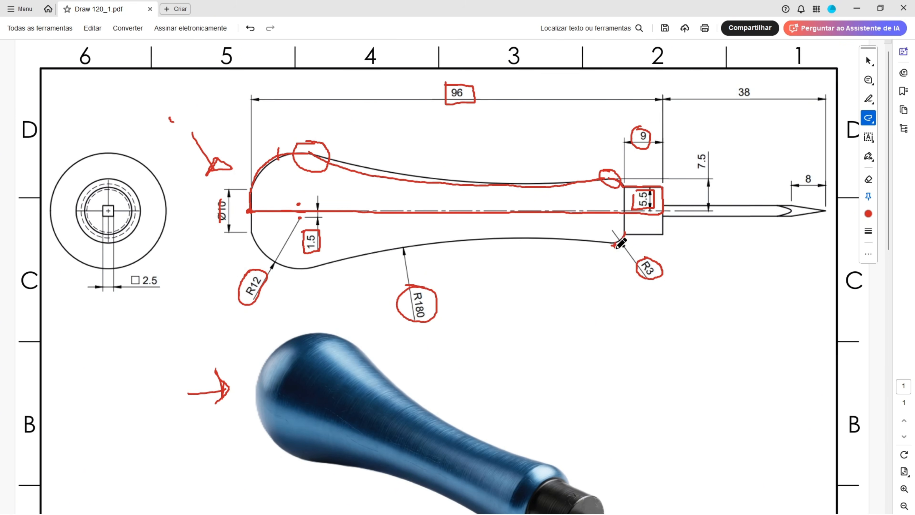
{"action": "left_click_drag", "start_coordinate": [614, 209], "coordinate": [627, 211]}
{"action": "mouse_move", "coordinate": [692, 153]}
{"action": "left_mouse_down"}
{"action": "mouse_move", "coordinate": [691, 176]}
{"action": "mouse_move", "coordinate": [714, 177]}
{"action": "mouse_move", "coordinate": [712, 148]}
{"action": "mouse_move", "coordinate": [687, 149]}
{"action": "left_mouse_up"}
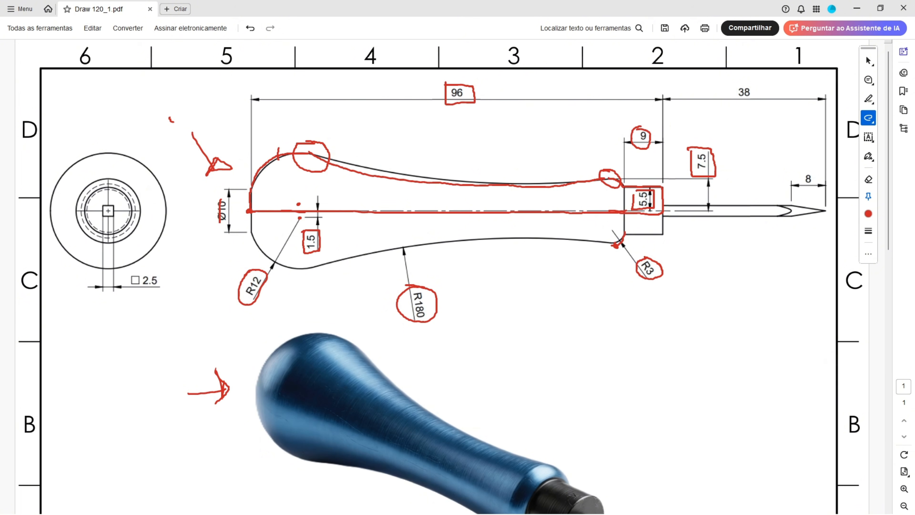
Back in FreeCAD, draw an upward-bulging three-point arc from the R180 arc's free end to the inner end of the 9 mm line
{"action": "key", "text": "alt+Tab"}
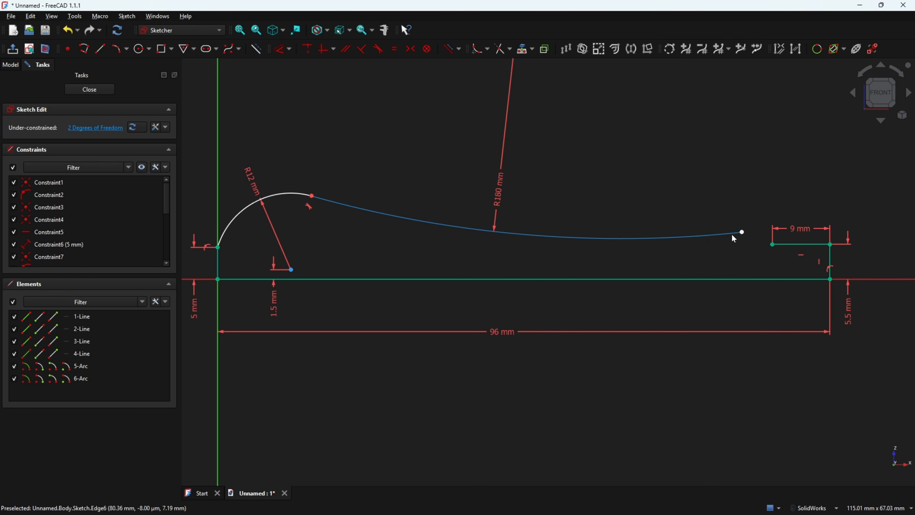
{"action": "left_click", "coordinate": [128, 53]}
{"action": "left_click", "coordinate": [142, 76]}
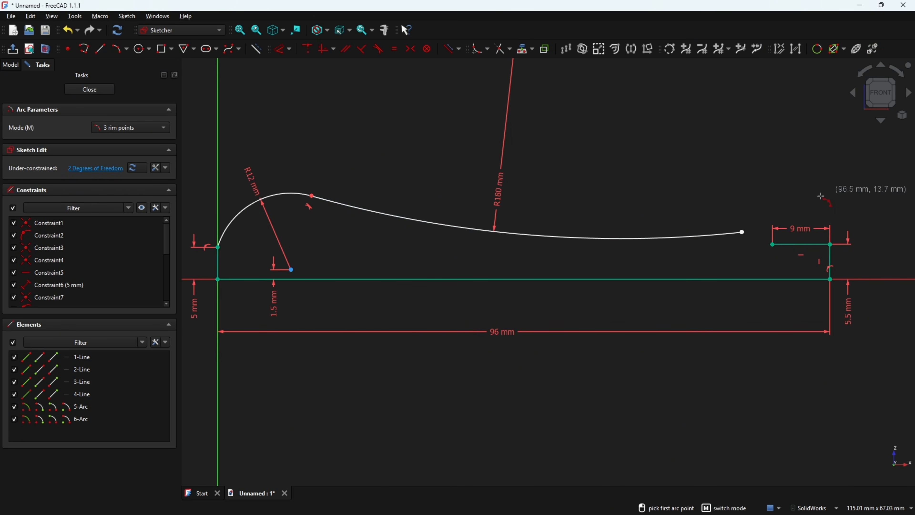
{"action": "left_click", "coordinate": [742, 232]}
{"action": "left_click", "coordinate": [772, 245]}
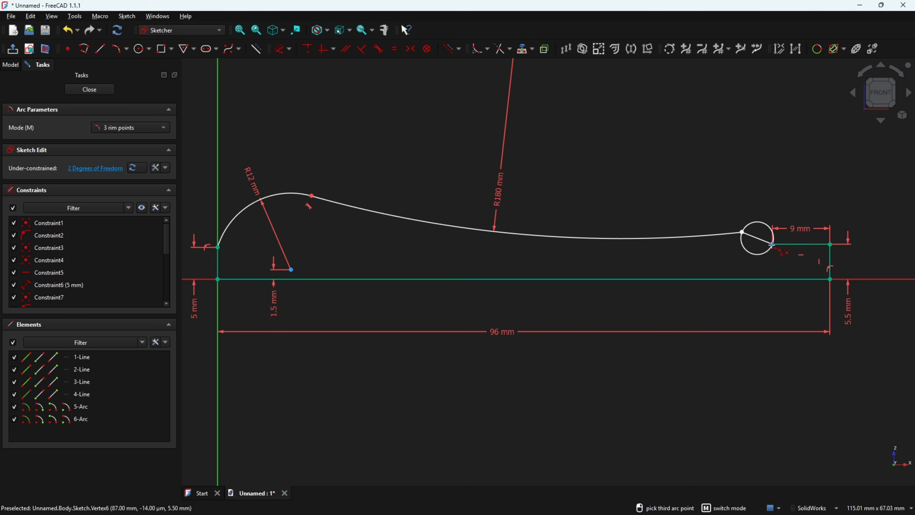
{"action": "left_click", "coordinate": [757, 224]}
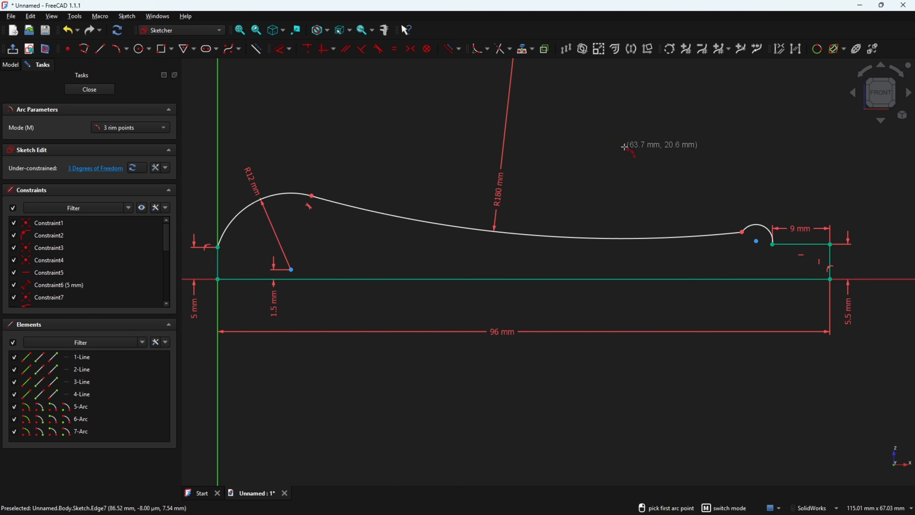
Make the small arc beside the collar tangent to the R180 arc
{"action": "left_click", "coordinate": [378, 49]}
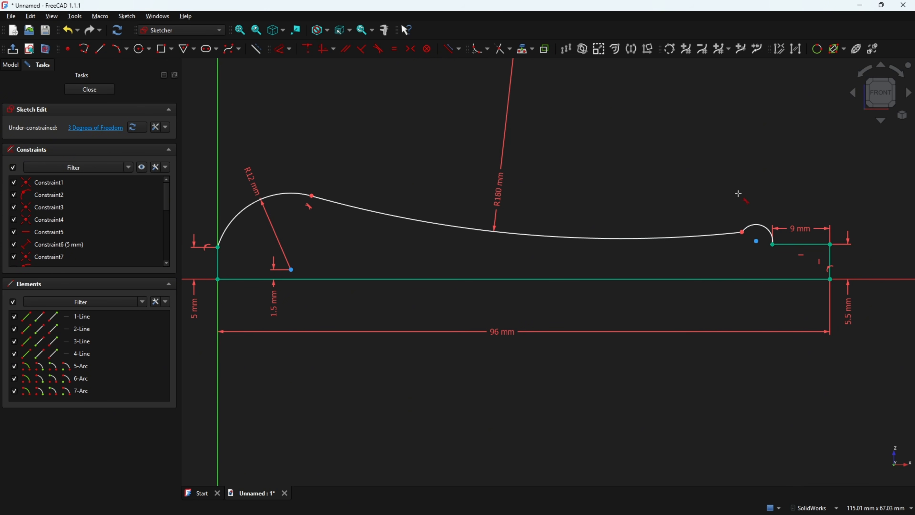
{"action": "left_click", "coordinate": [757, 225]}
{"action": "left_click", "coordinate": [729, 233]}
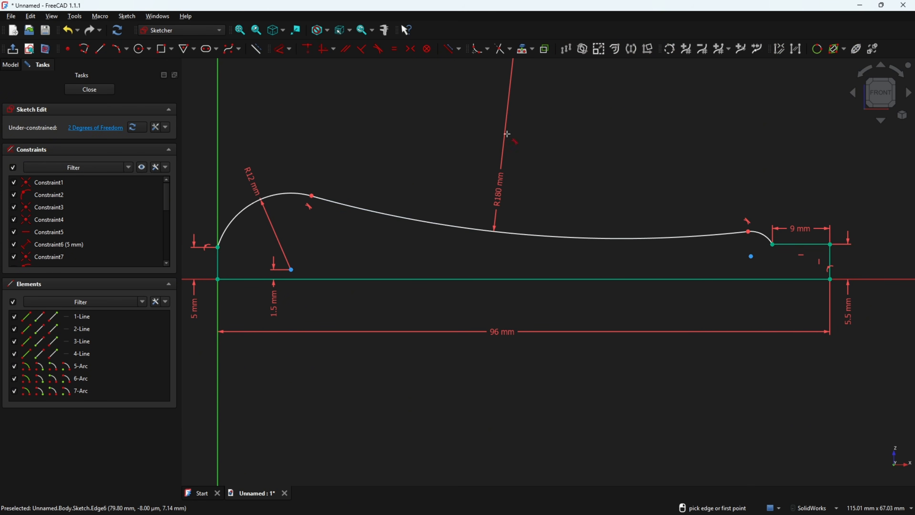
Dimension the small arc beside the collar with a radius of 3 mm
{"action": "left_click", "coordinate": [279, 51]}
{"action": "left_click", "coordinate": [762, 234]}
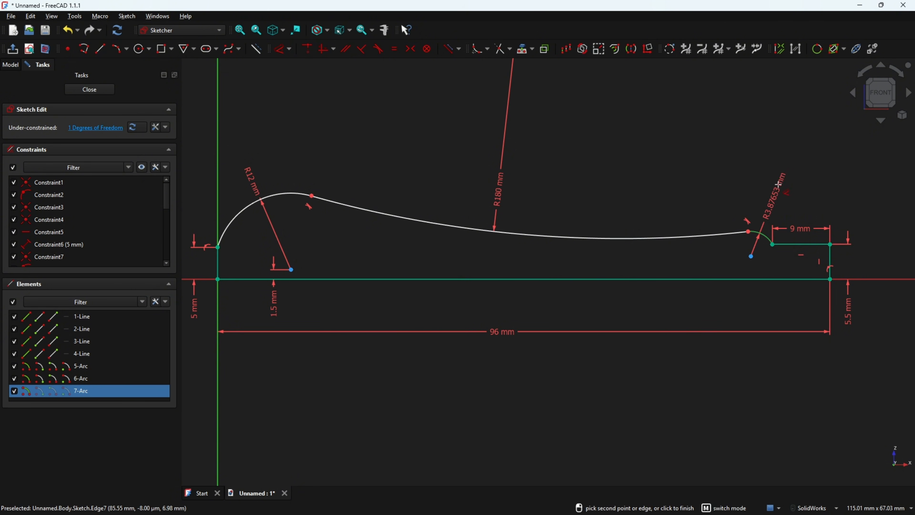
{"action": "left_click", "coordinate": [785, 181]}
{"action": "type", "text": "3"}
{"action": "key", "text": "Return"}
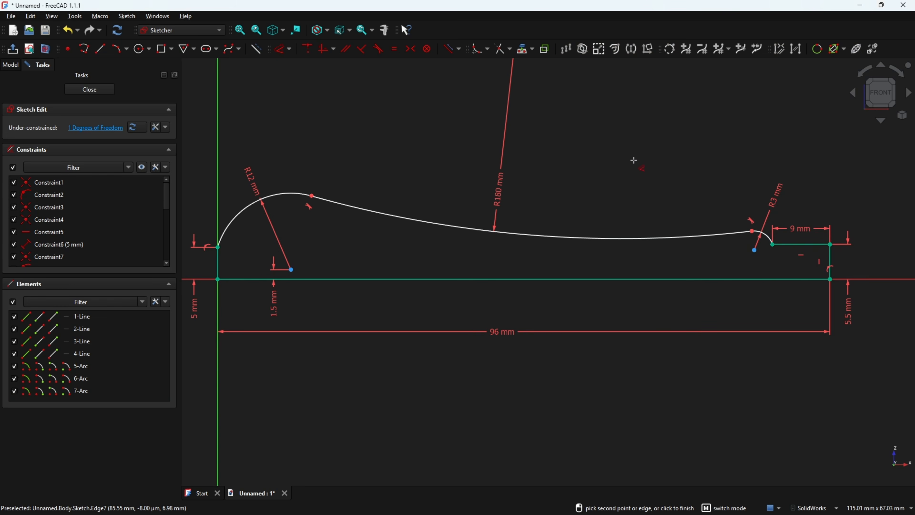
Dimension the vertical distance from the R3 arc's centre to the long base line as 4.5 mm
{"action": "left_click", "coordinate": [754, 249]}
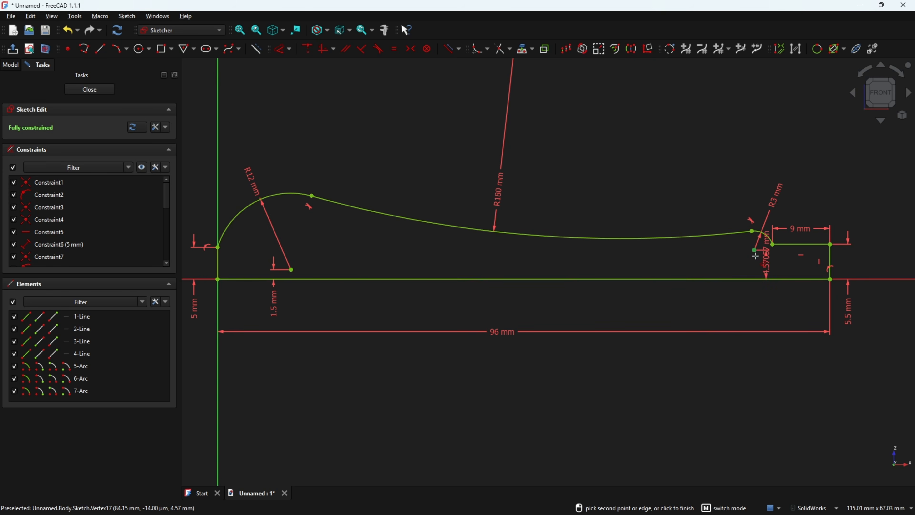
{"action": "left_click", "coordinate": [759, 284]}
{"action": "left_click", "coordinate": [761, 310]}
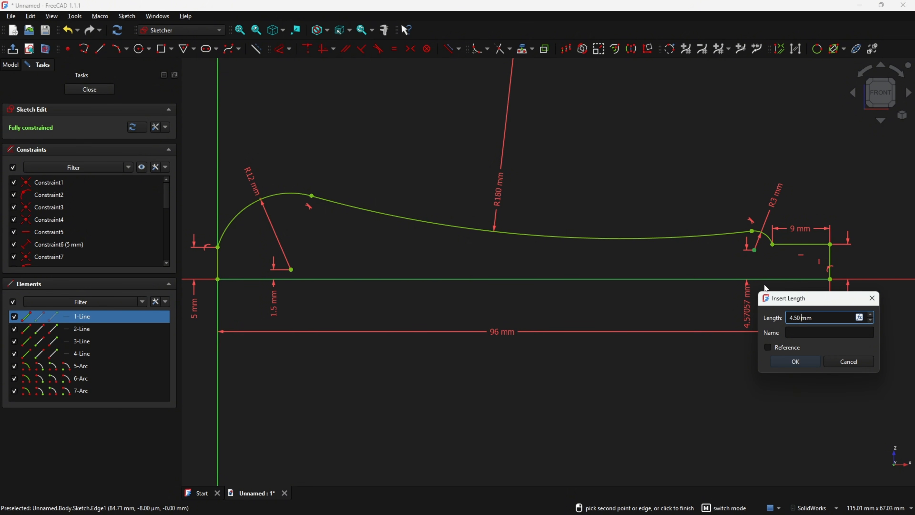
{"action": "left_click", "coordinate": [799, 362]}
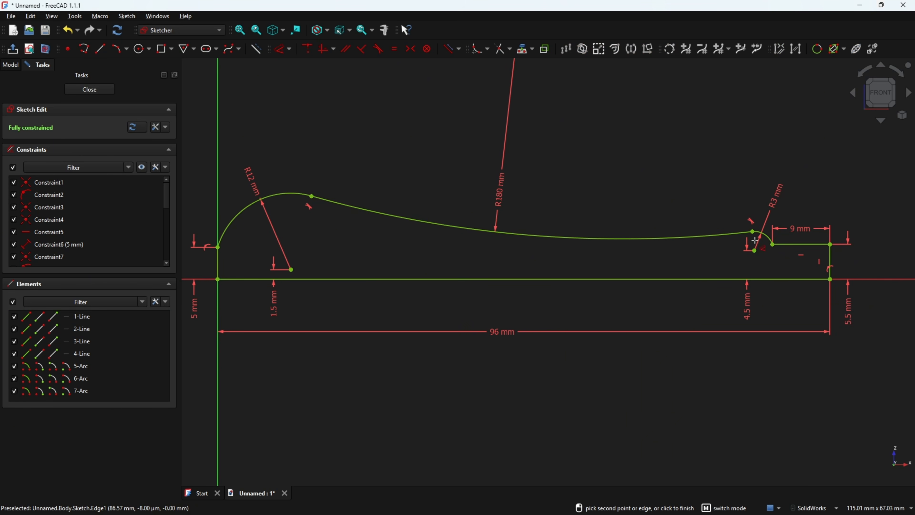
{"action": "key", "text": "Escape"}
{"action": "left_click_drag", "start_coordinate": [777, 196], "coordinate": [773, 192]}
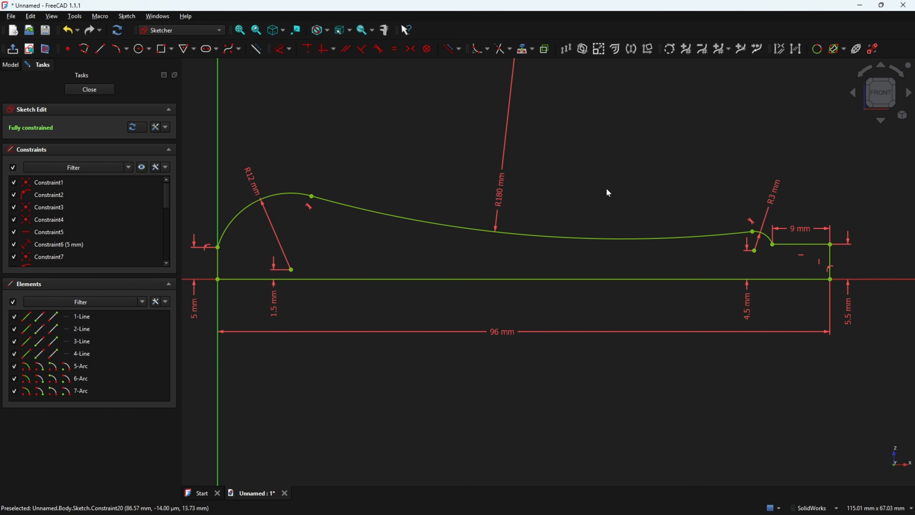
{"action": "middle_click_drag", "start_coordinate": [556, 183], "coordinate": [571, 178], "text": "ctrl"}
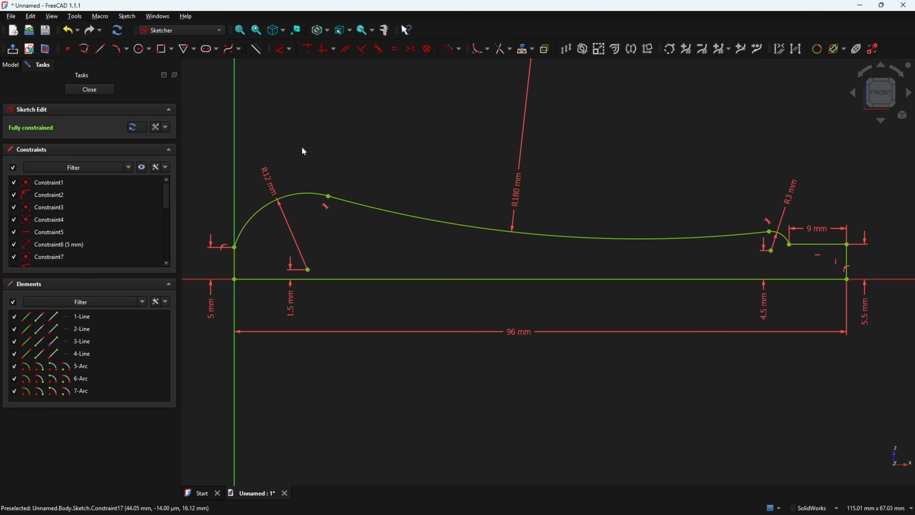
Close the handle profile sketch and revolve it 360° around the horizontal sketch axis
{"action": "left_click", "coordinate": [13, 50]}
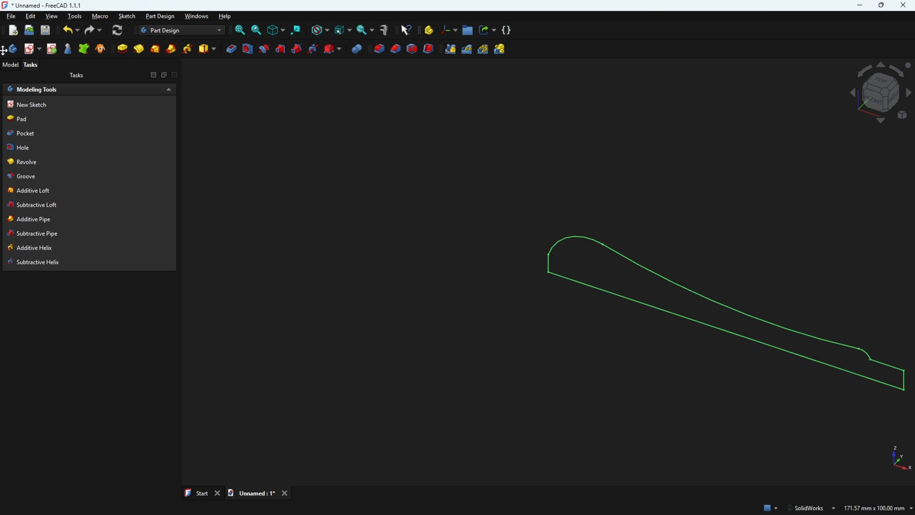
{"action": "left_click", "coordinate": [139, 50]}
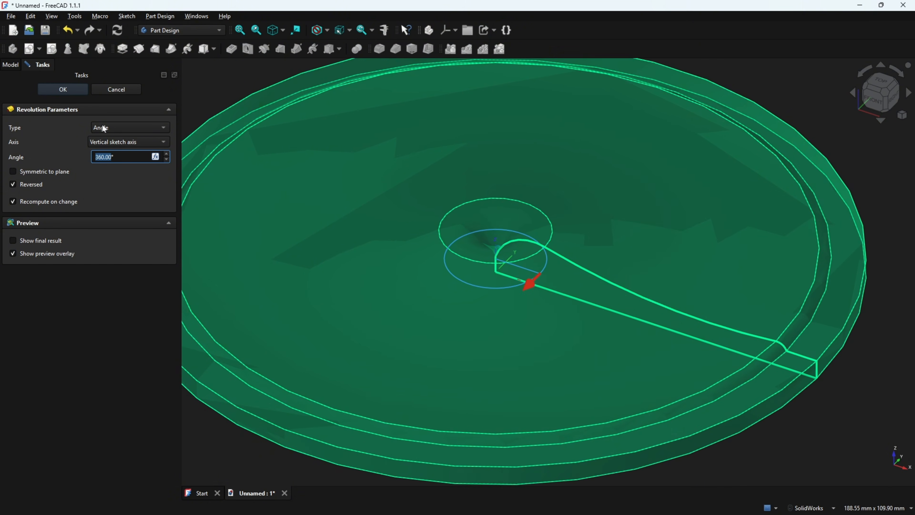
{"action": "left_click", "coordinate": [122, 141]}
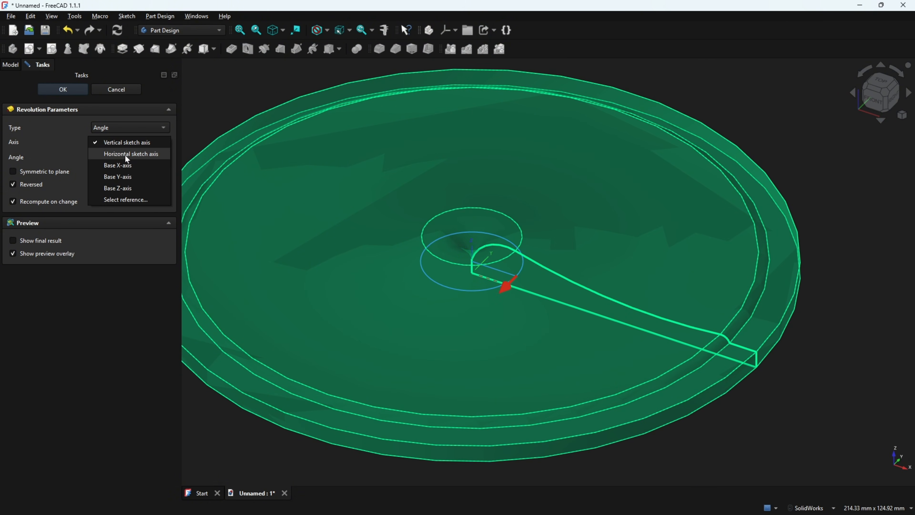
{"action": "left_click", "coordinate": [141, 154]}
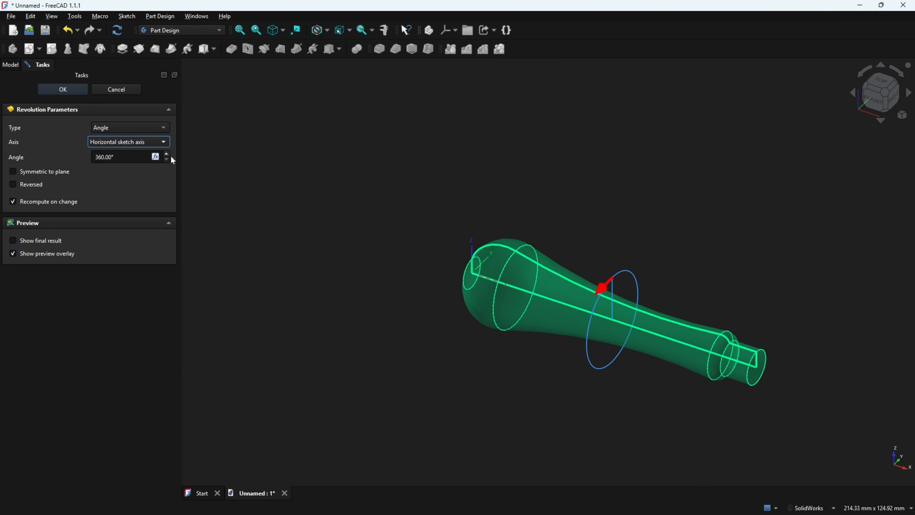
{"action": "left_click", "coordinate": [69, 88]}
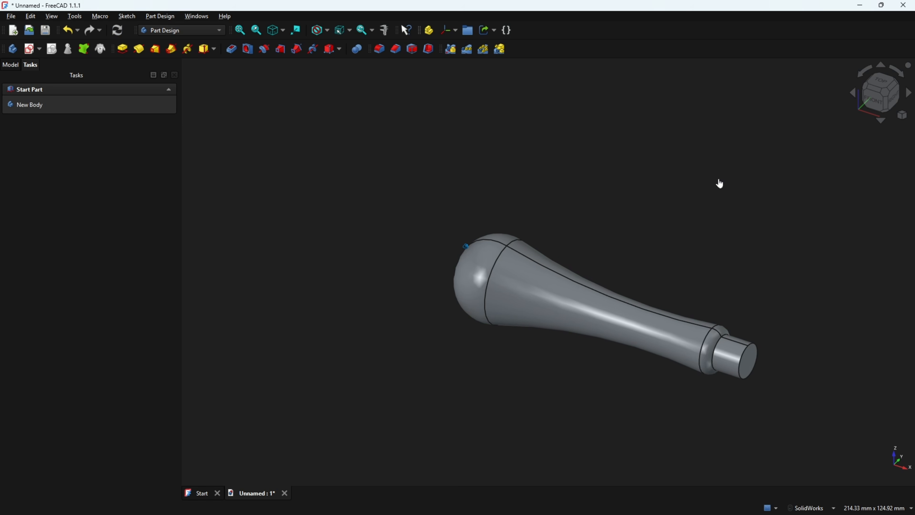
{"action": "left_click", "coordinate": [10, 64]}
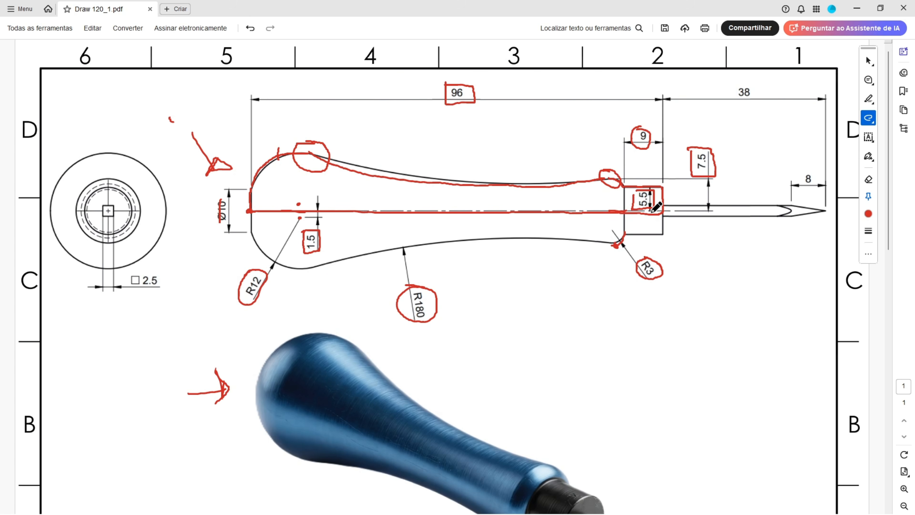
Switch to the PDF drawing and mark in red the collar's end face, the shank outline, the small square and its 2.5 size
{"action": "mouse_move", "coordinate": [663, 213]}
{"action": "left_mouse_down"}
{"action": "mouse_move", "coordinate": [784, 217]}
{"action": "mouse_move", "coordinate": [779, 207]}
{"action": "mouse_move", "coordinate": [668, 206]}
{"action": "mouse_move", "coordinate": [672, 187]}
{"action": "left_mouse_up"}
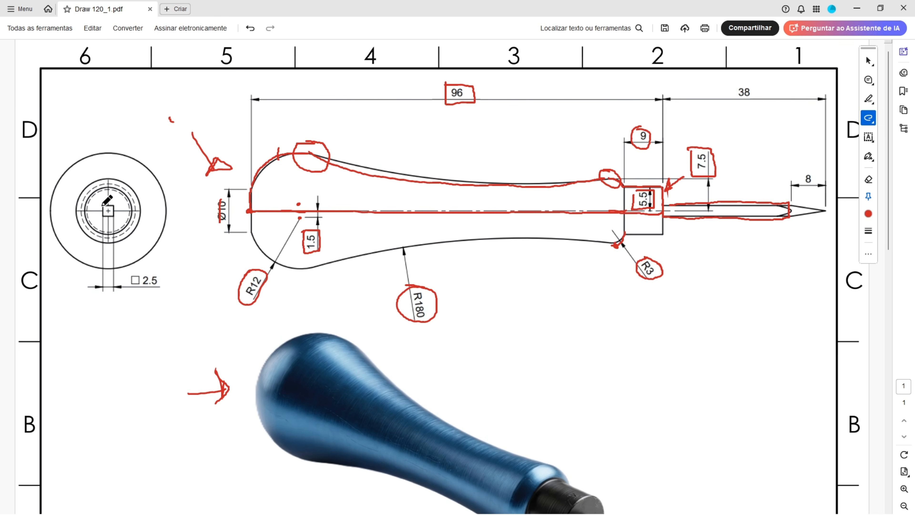
{"action": "mouse_move", "coordinate": [102, 206]}
{"action": "left_mouse_down"}
{"action": "mouse_move", "coordinate": [111, 217]}
{"action": "mouse_move", "coordinate": [103, 205]}
{"action": "left_mouse_up"}
{"action": "mouse_move", "coordinate": [129, 276]}
{"action": "left_mouse_down"}
{"action": "mouse_move", "coordinate": [133, 293]}
{"action": "mouse_move", "coordinate": [168, 283]}
{"action": "mouse_move", "coordinate": [130, 276]}
{"action": "left_mouse_up"}
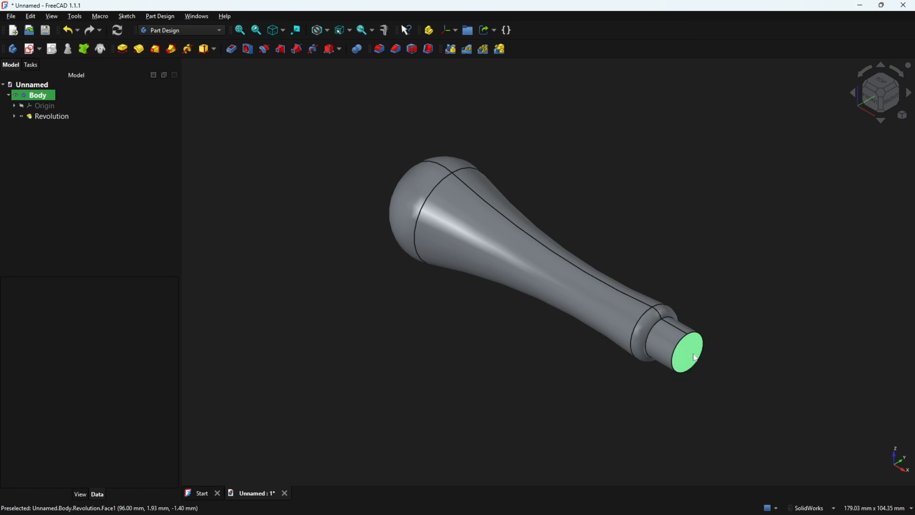
Back in FreeCAD, start a sketch on the collar's end face and draw a 2.5 × 2.5 mm square centred on the origin
{"action": "left_click", "coordinate": [687, 352]}
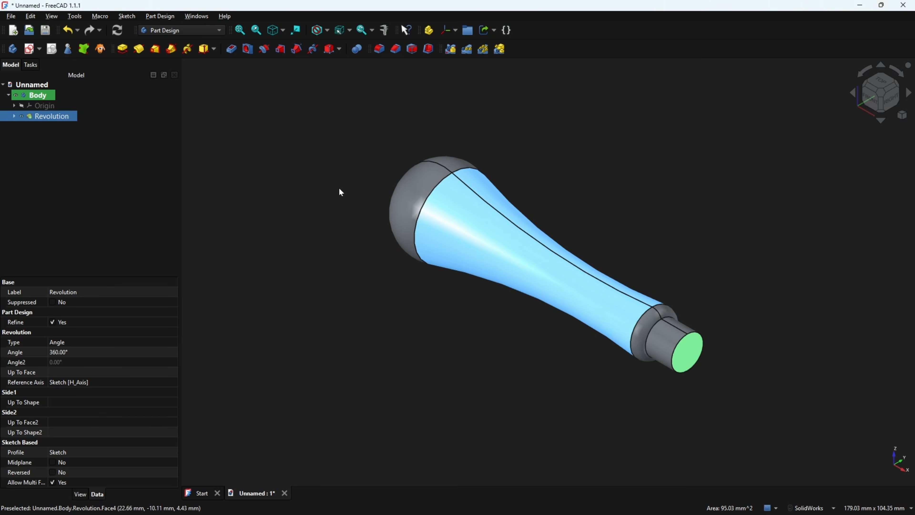
{"action": "left_click", "coordinate": [28, 50]}
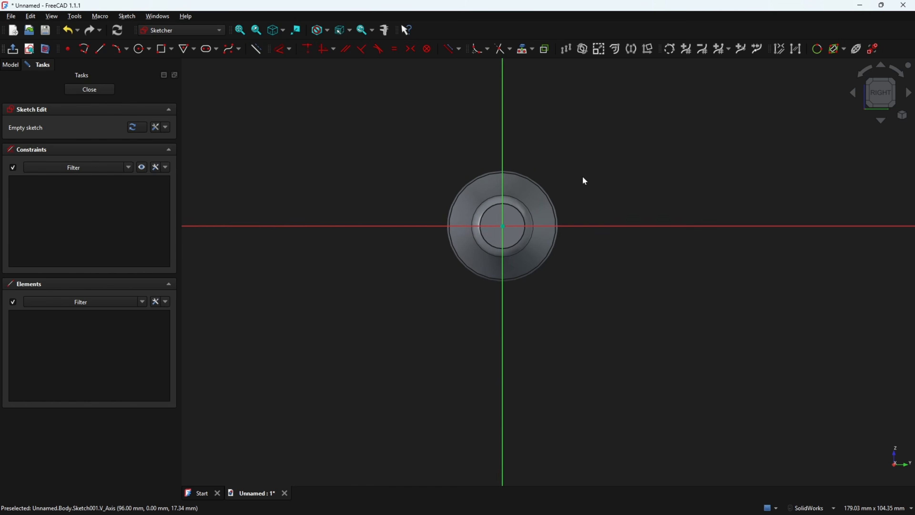
{"action": "scroll", "coordinate": [562, 184], "scroll_direction": "up", "scroll_amount": 3}
{"action": "left_click", "coordinate": [172, 49]}
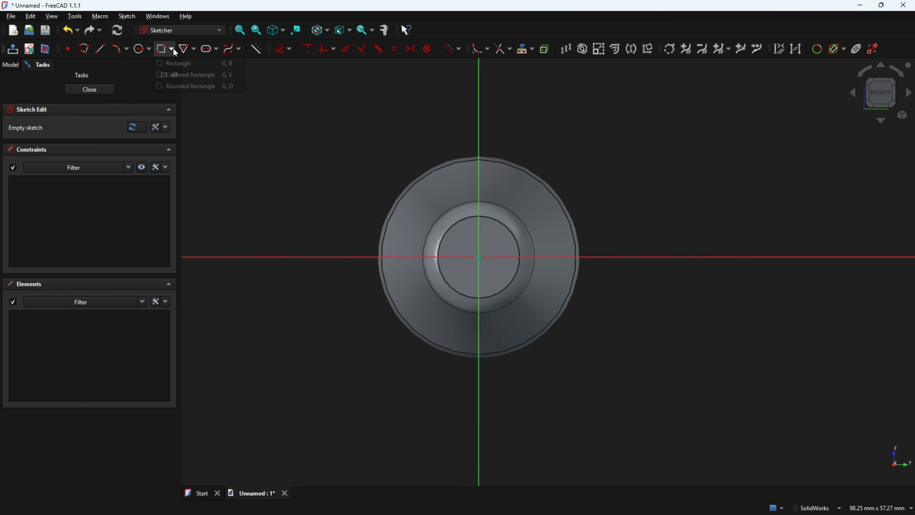
{"action": "left_click", "coordinate": [180, 75]}
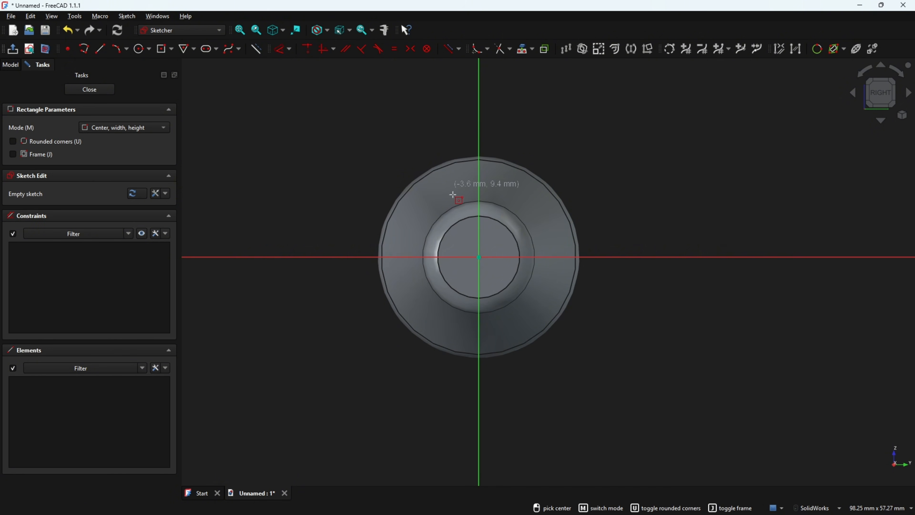
{"action": "left_click", "coordinate": [487, 248]}
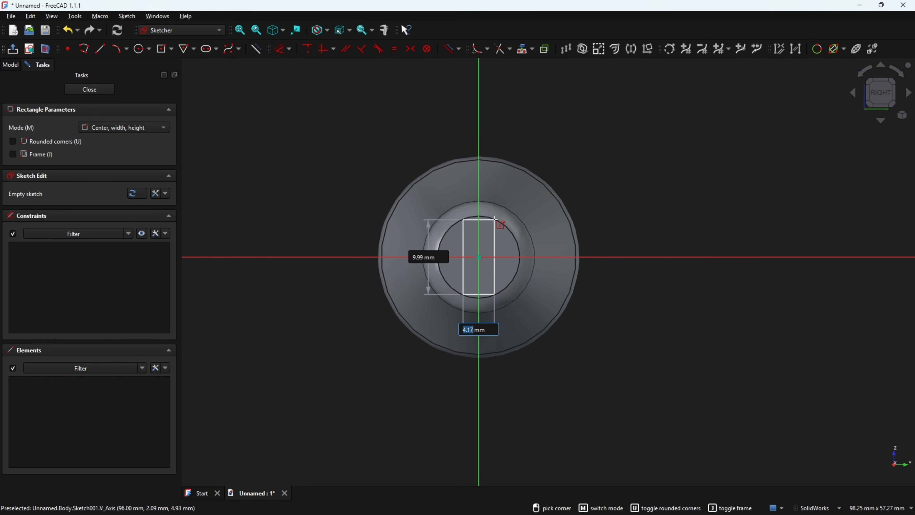
{"action": "type", "text": "2.5"}
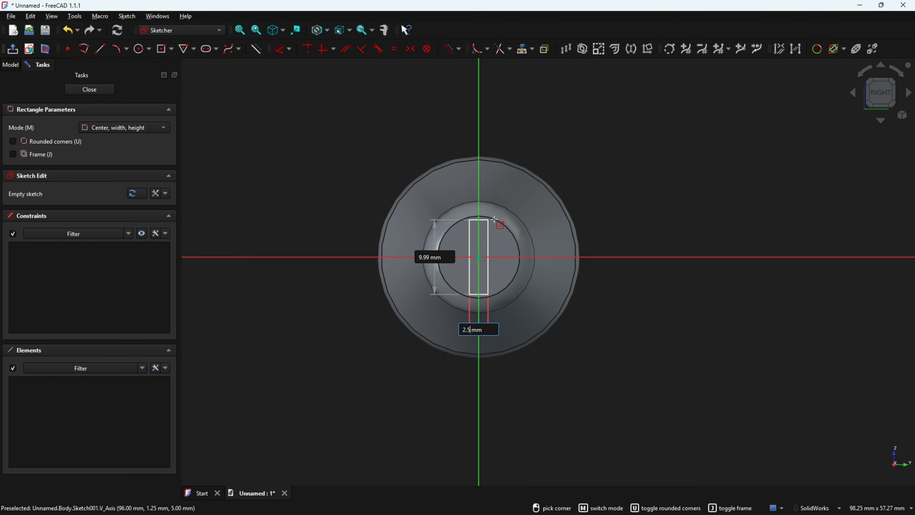
{"action": "key", "text": "Tab"}
{"action": "type", "text": "2.5"}
{"action": "key", "text": "Return"}
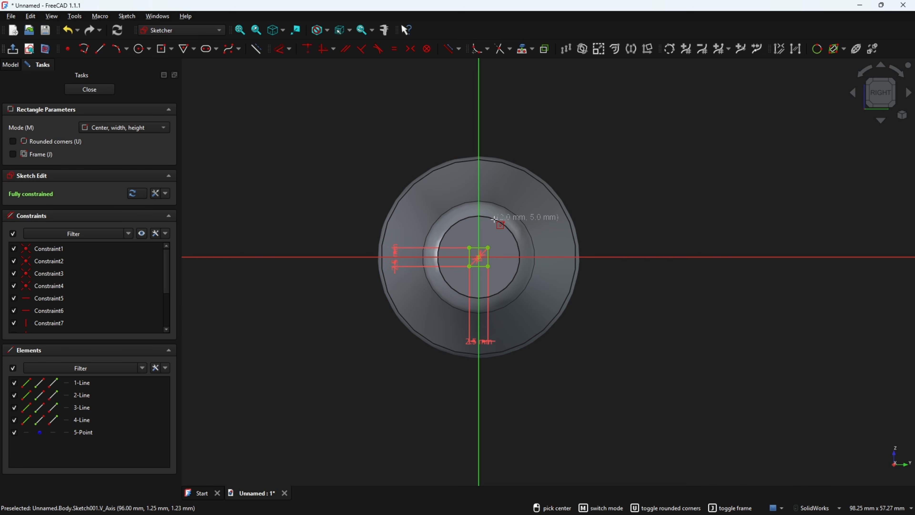
{"action": "key", "text": "Escape"}
Reposition the square's two 2.5 mm dimension labels so they read clearly, and close the sketch
{"action": "left_click_drag", "start_coordinate": [395, 263], "coordinate": [420, 300]}
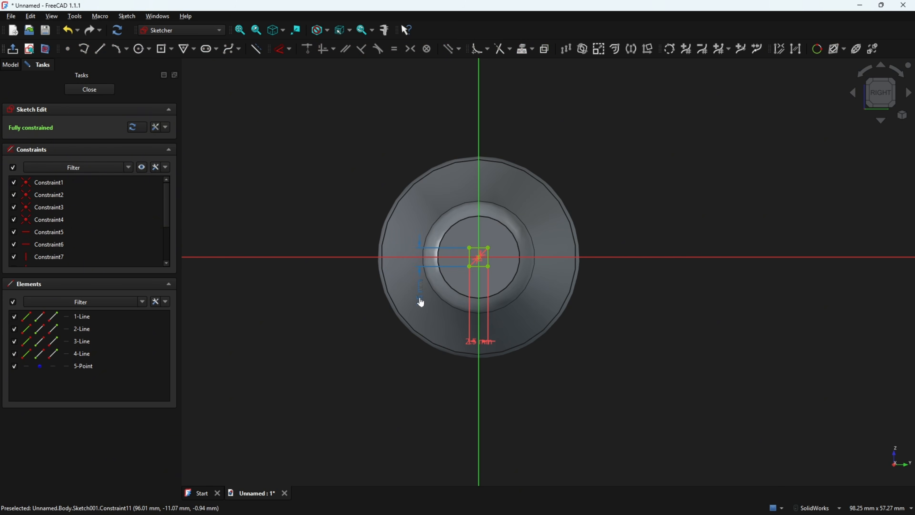
{"action": "left_click_drag", "start_coordinate": [479, 342], "coordinate": [520, 326]}
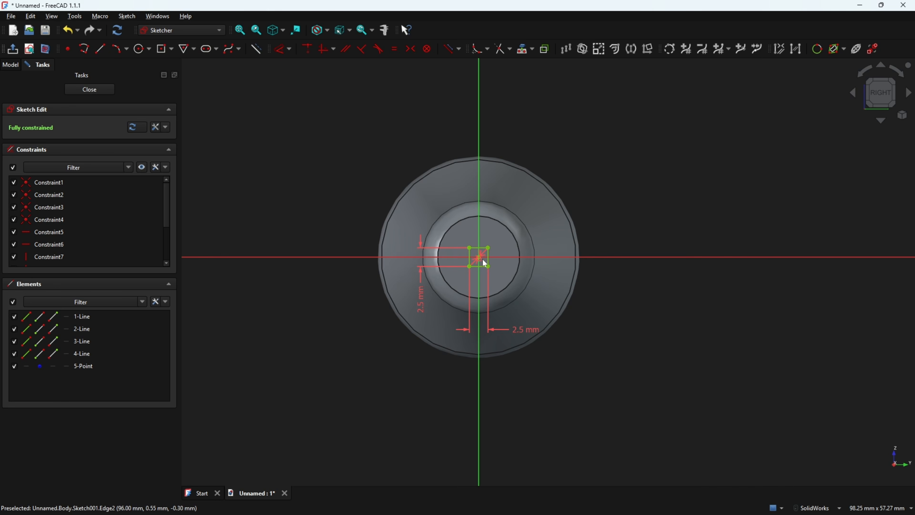
{"action": "scroll", "coordinate": [483, 260], "scroll_direction": "up", "scroll_amount": 5}
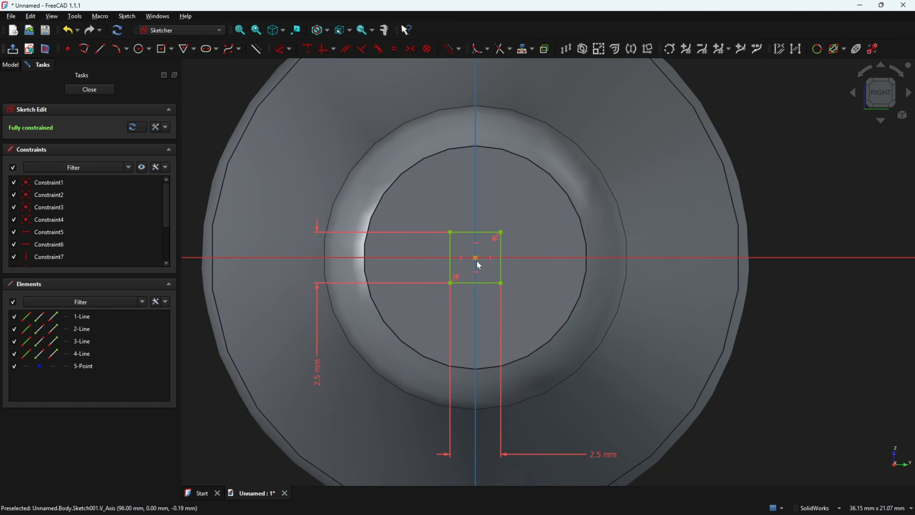
{"action": "left_click_drag", "start_coordinate": [591, 444], "coordinate": [592, 348]}
{"action": "left_click_drag", "start_coordinate": [330, 380], "coordinate": [336, 326]}
{"action": "left_click", "coordinate": [12, 48]}
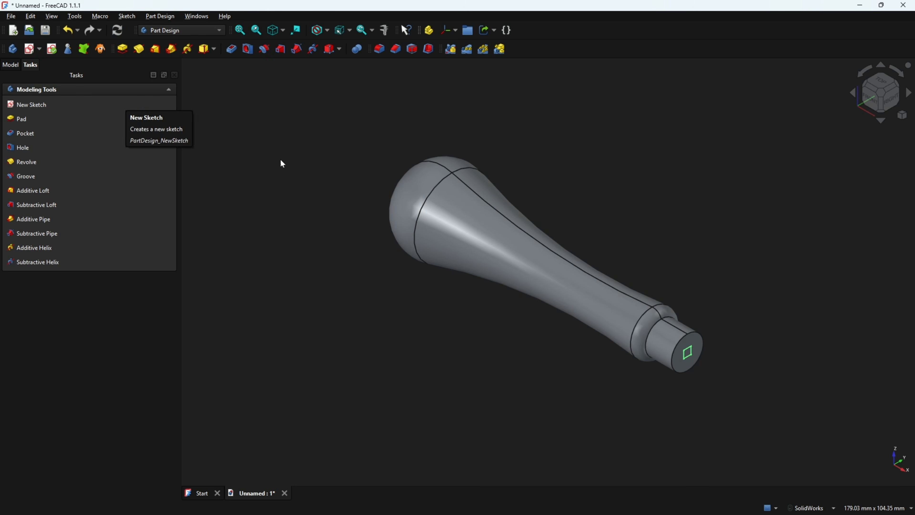
Switch to the PDF drawing and mark in red where the shank's straight part ends, plus the 38 and 8 lengths
{"action": "key", "text": "alt+Tab"}
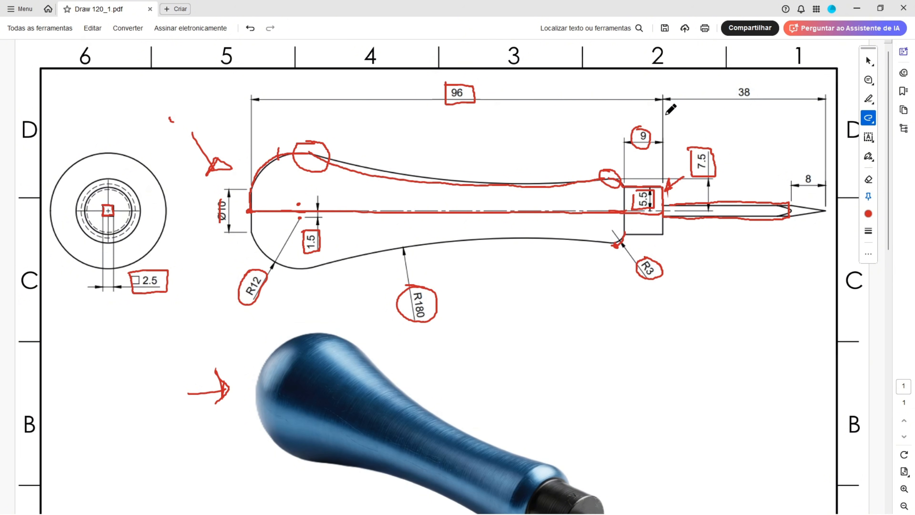
{"action": "left_click_drag", "start_coordinate": [790, 201], "coordinate": [788, 220]}
{"action": "mouse_move", "coordinate": [735, 83]}
{"action": "left_mouse_down"}
{"action": "mouse_move", "coordinate": [733, 98]}
{"action": "mouse_move", "coordinate": [756, 82]}
{"action": "mouse_move", "coordinate": [734, 88]}
{"action": "mouse_move", "coordinate": [735, 101]}
{"action": "left_mouse_up"}
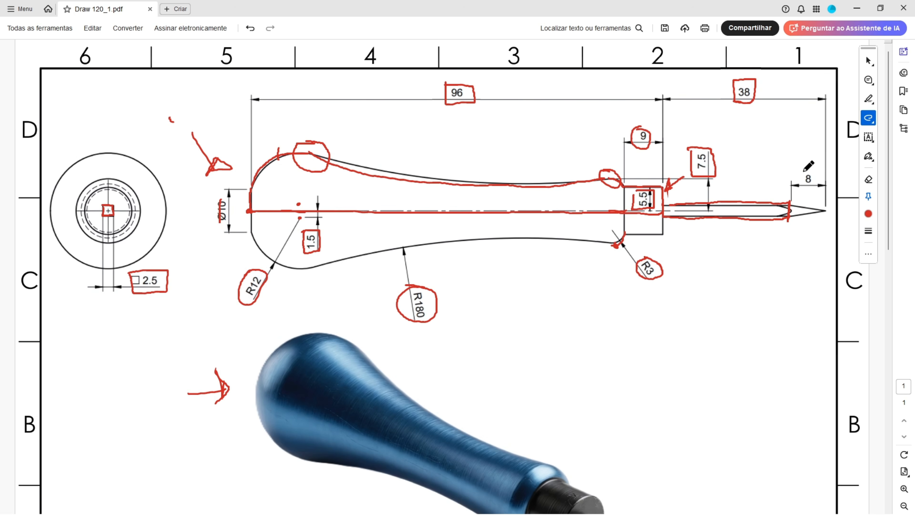
{"action": "mouse_move", "coordinate": [803, 172]}
{"action": "left_mouse_down"}
{"action": "mouse_move", "coordinate": [815, 186]}
{"action": "mouse_move", "coordinate": [803, 172]}
{"action": "left_mouse_up"}
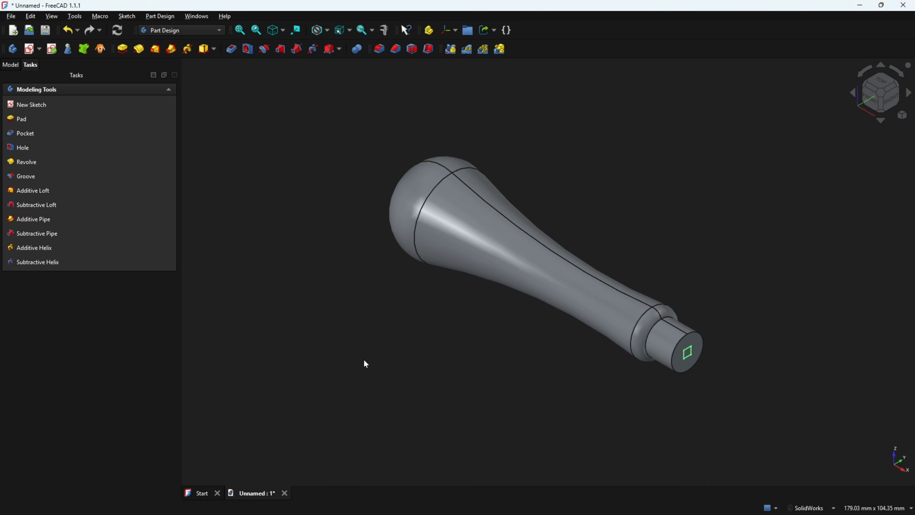
Back in FreeCAD, pad the square sketch 30 mm outward from the collar to form the shank
{"action": "left_click", "coordinate": [123, 49]}
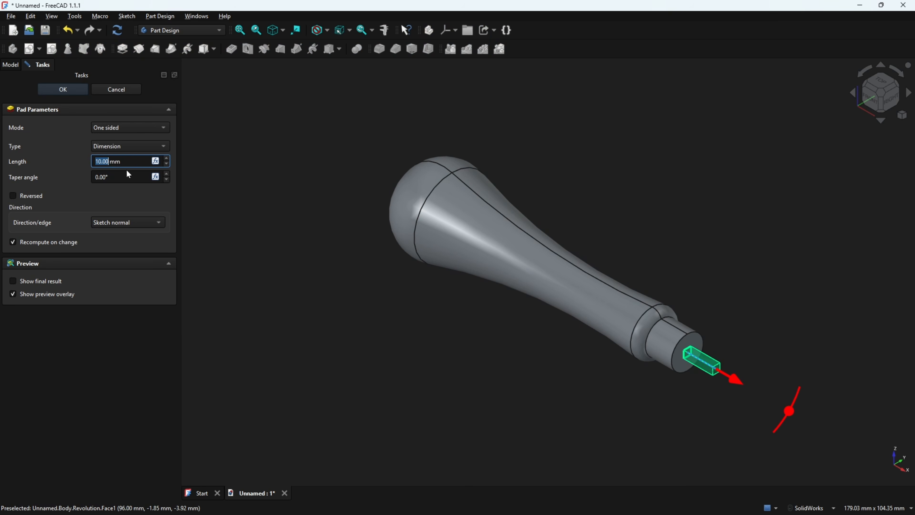
{"action": "left_click", "coordinate": [67, 144]}
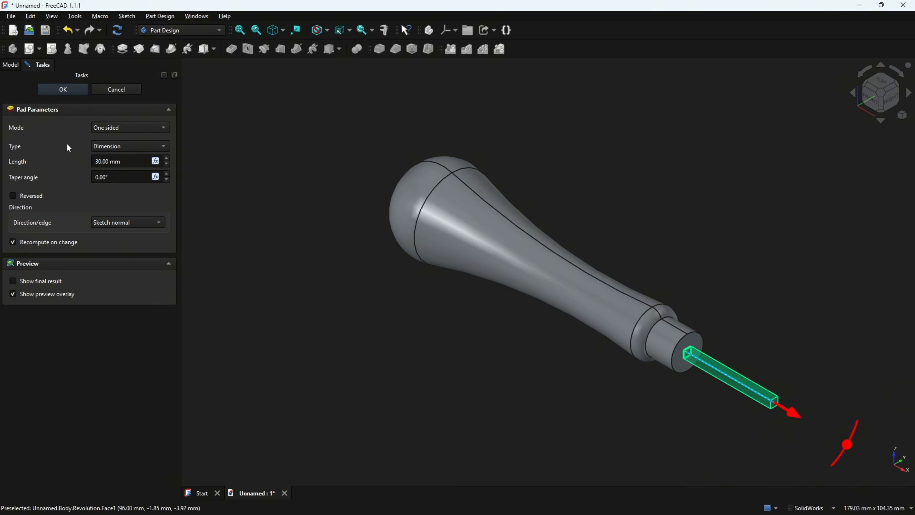
{"action": "left_click", "coordinate": [63, 89]}
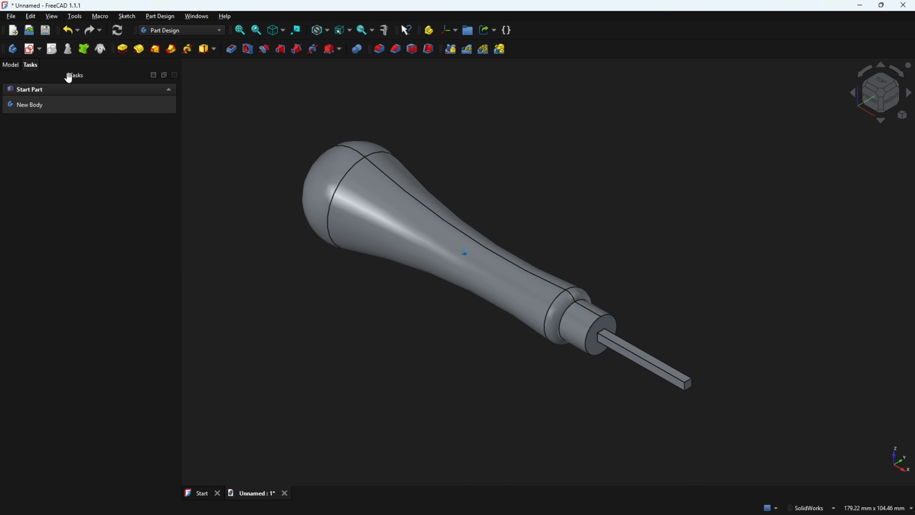
{"action": "left_click", "coordinate": [11, 65]}
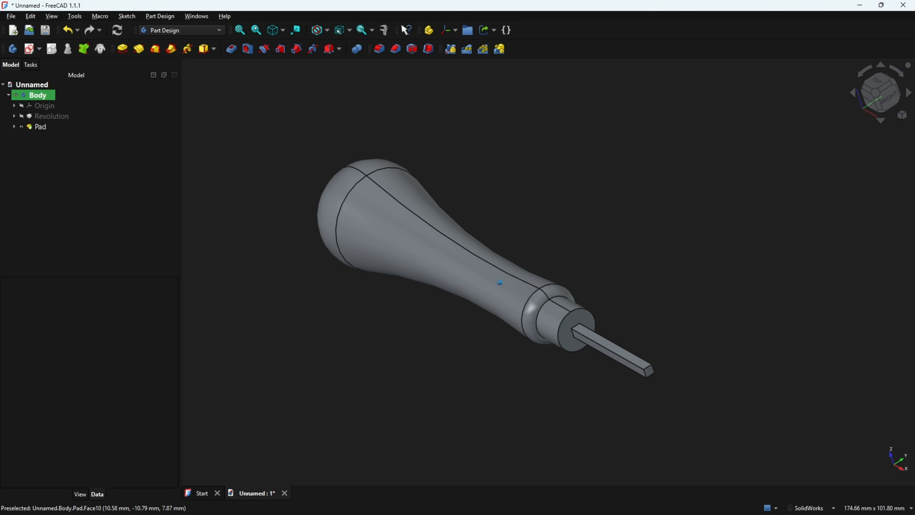
Switch to the PDF drawing and trace in red the shank's tapered tip, its end point and the 8 mm tip length
{"action": "key", "text": "alt+Tab"}
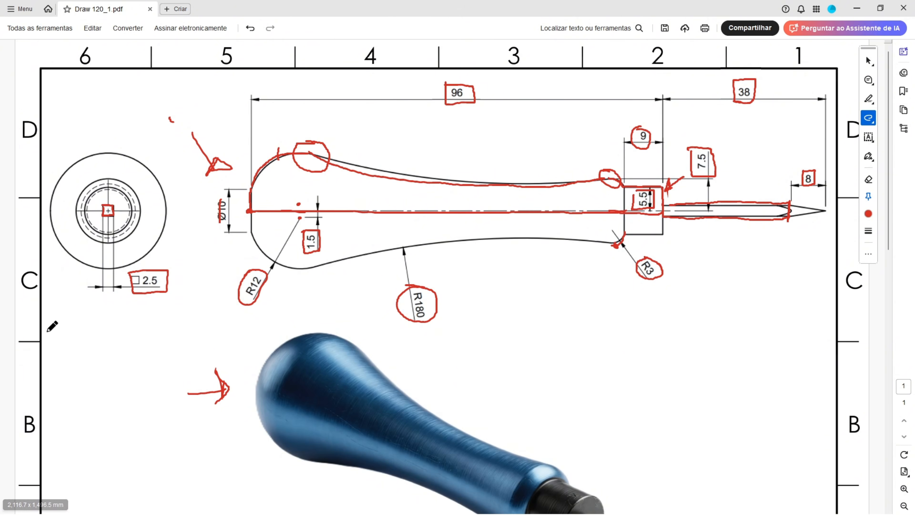
{"action": "mouse_move", "coordinate": [791, 205]}
{"action": "left_mouse_down"}
{"action": "mouse_move", "coordinate": [821, 212]}
{"action": "mouse_move", "coordinate": [790, 221]}
{"action": "mouse_move", "coordinate": [812, 218]}
{"action": "left_mouse_up"}
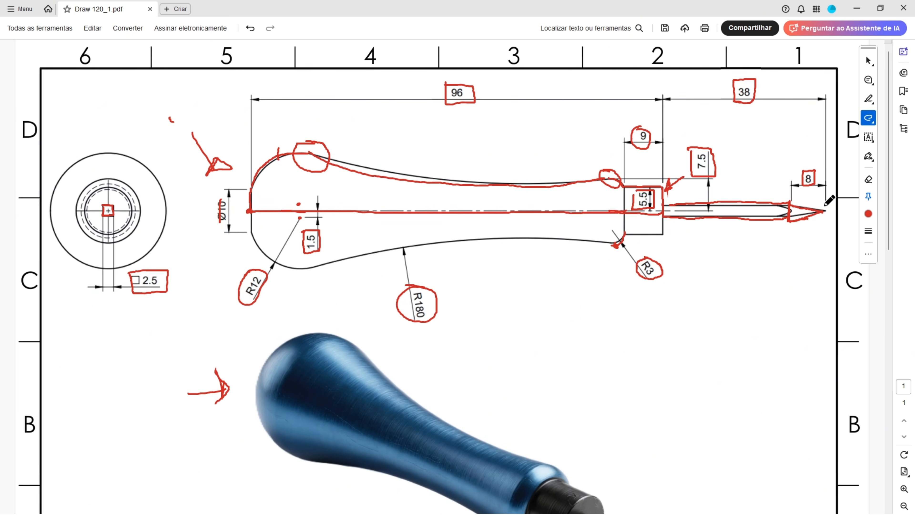
{"action": "left_click_drag", "start_coordinate": [826, 211], "coordinate": [826, 211]}
{"action": "left_click", "coordinate": [826, 211]}
{"action": "mouse_move", "coordinate": [827, 186]}
{"action": "left_mouse_down"}
{"action": "mouse_move", "coordinate": [827, 206]}
{"action": "mouse_move", "coordinate": [791, 204]}
{"action": "mouse_move", "coordinate": [813, 170]}
{"action": "left_mouse_up"}
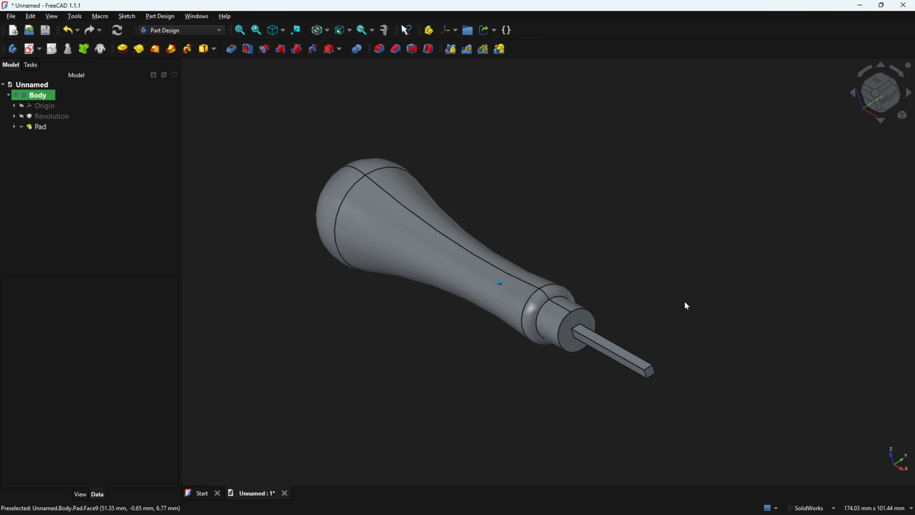
Create a datum plane attached to the square shank's end face, offset 8 mm in the Z-direction
{"action": "scroll", "coordinate": [684, 304], "scroll_direction": "up", "scroll_amount": 2}
{"action": "left_click", "coordinate": [665, 384]}
{"action": "scroll", "coordinate": [682, 233], "scroll_direction": "down", "scroll_amount": 2}
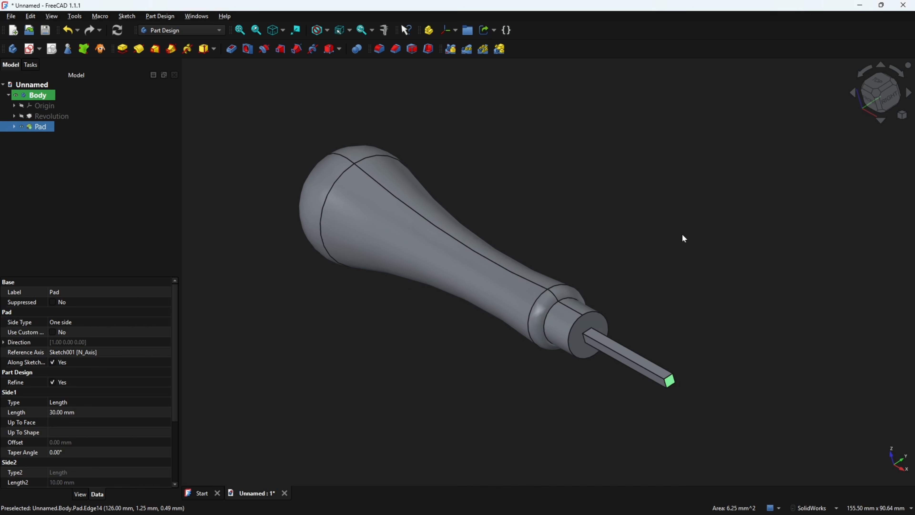
{"action": "left_click", "coordinate": [455, 30]}
{"action": "left_click", "coordinate": [457, 55]}
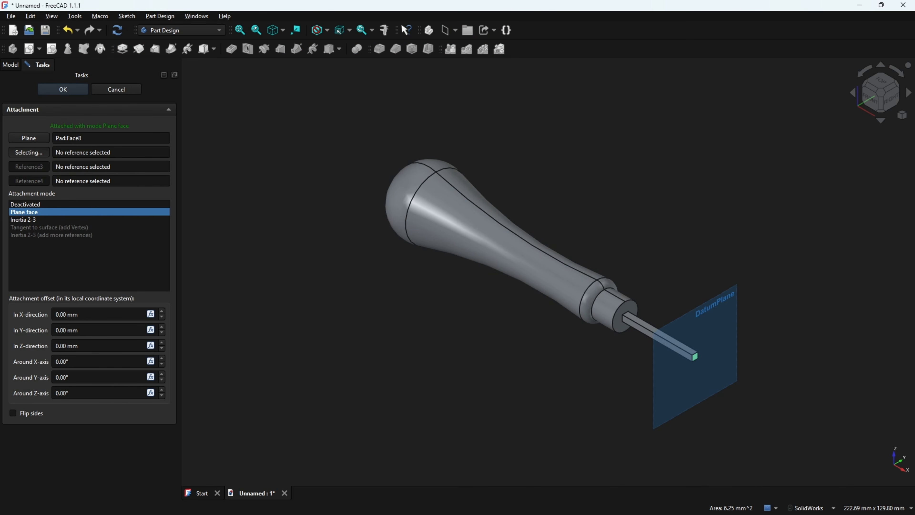
{"action": "left_click_drag", "start_coordinate": [86, 345], "coordinate": [40, 330]}
{"action": "type", "text": "8"}
{"action": "left_click", "coordinate": [72, 90]}
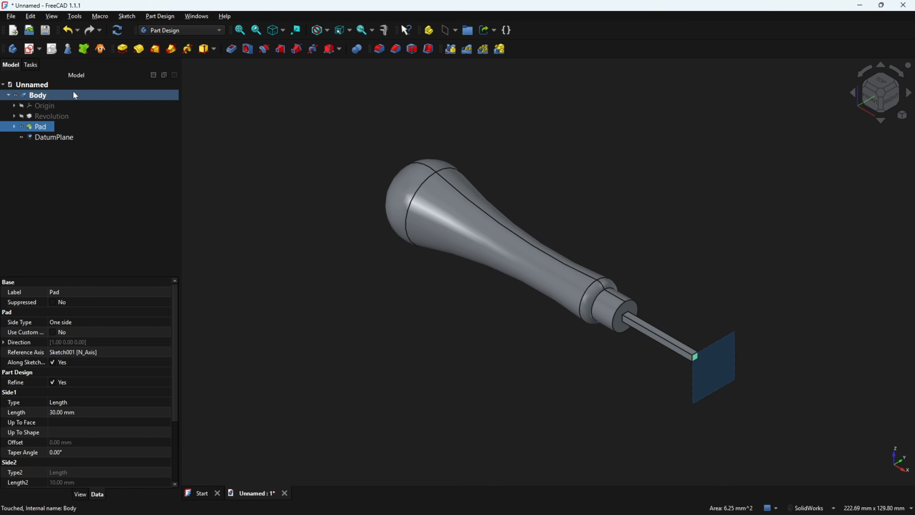
Sketch a single point at the origin on the datum plane and leave the sketch
{"action": "left_click", "coordinate": [689, 166]}
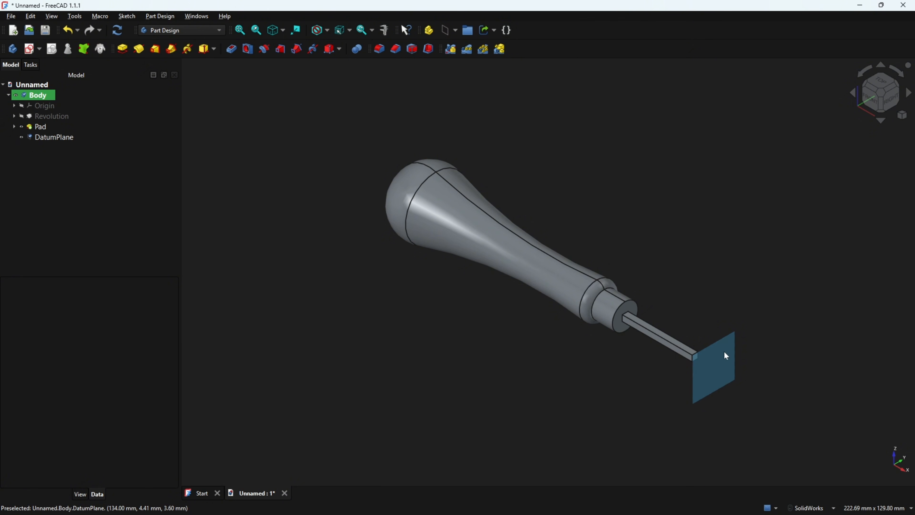
{"action": "left_click", "coordinate": [724, 351]}
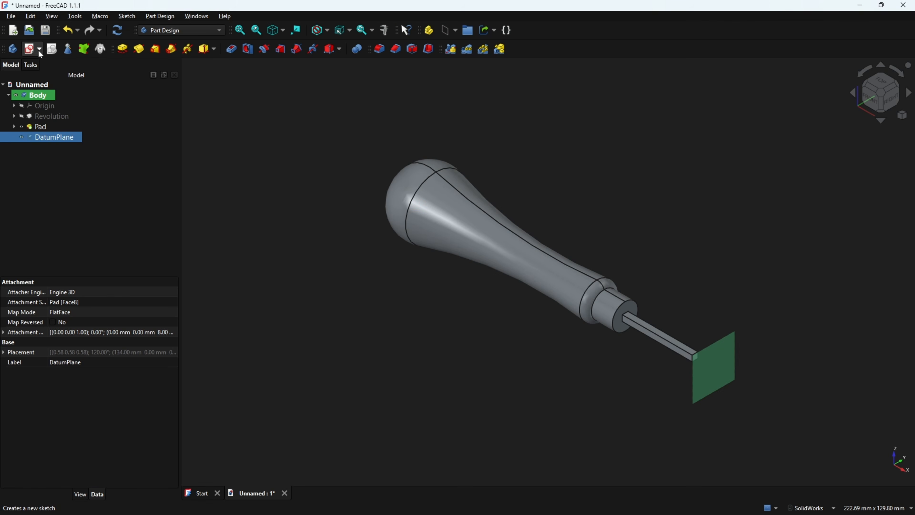
{"action": "left_click", "coordinate": [28, 50]}
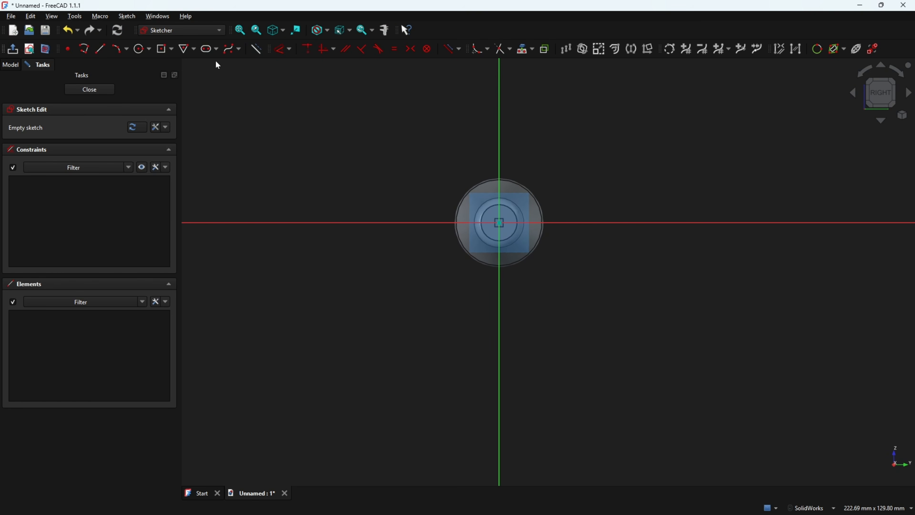
{"action": "left_click", "coordinate": [68, 49]}
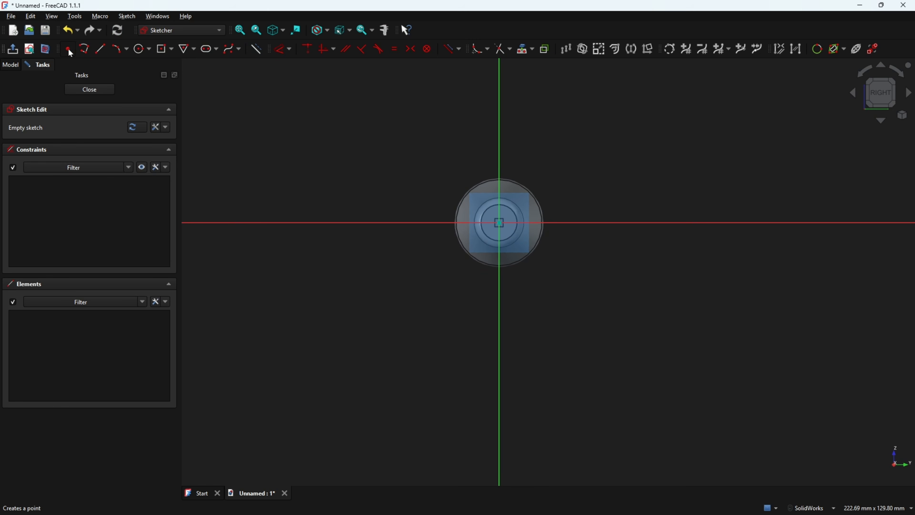
{"action": "left_click", "coordinate": [499, 222]}
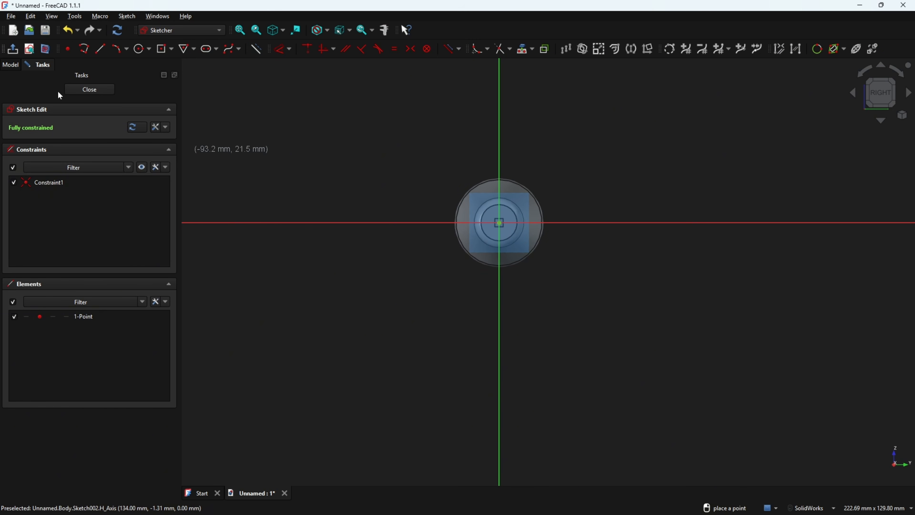
{"action": "left_click", "coordinate": [13, 49]}
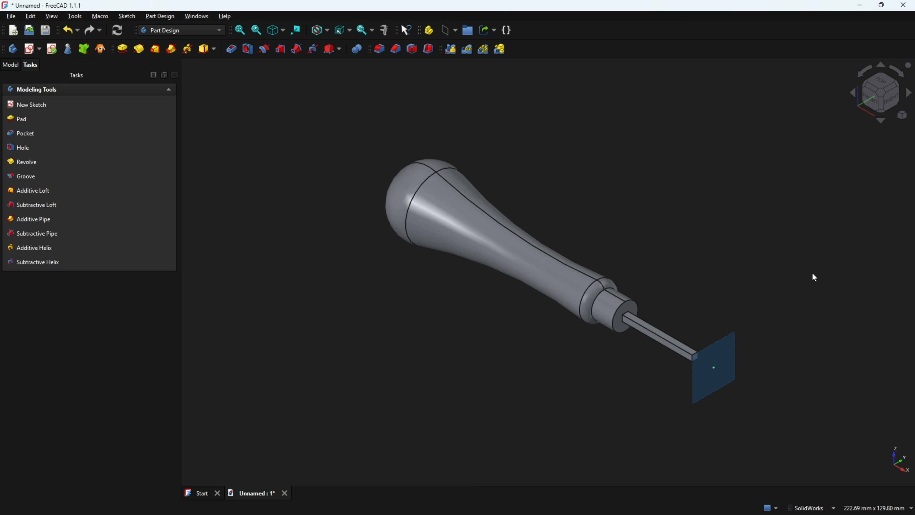
Switch to the PDF drawing, mark the shank's tapered tip and its end point in red, and return to FreeCAD
{"action": "scroll", "coordinate": [778, 288], "scroll_direction": "up", "scroll_amount": 5}
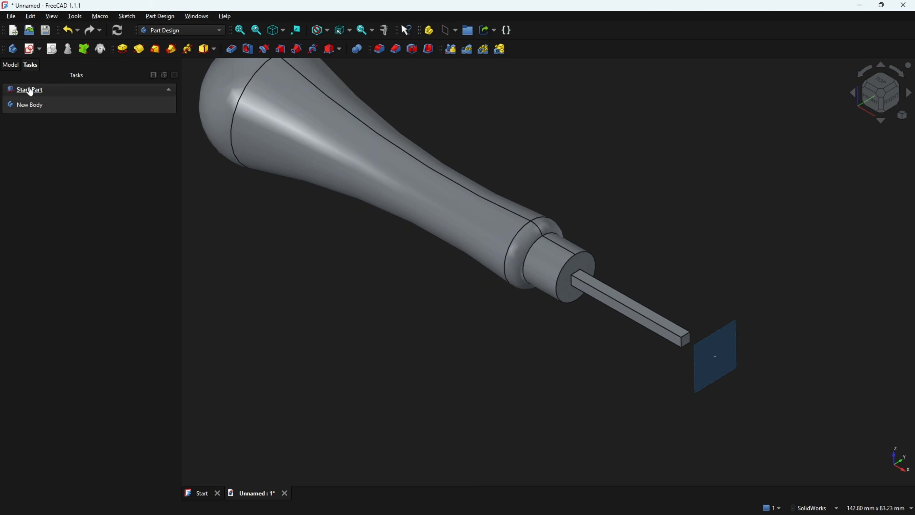
{"action": "left_click", "coordinate": [11, 67]}
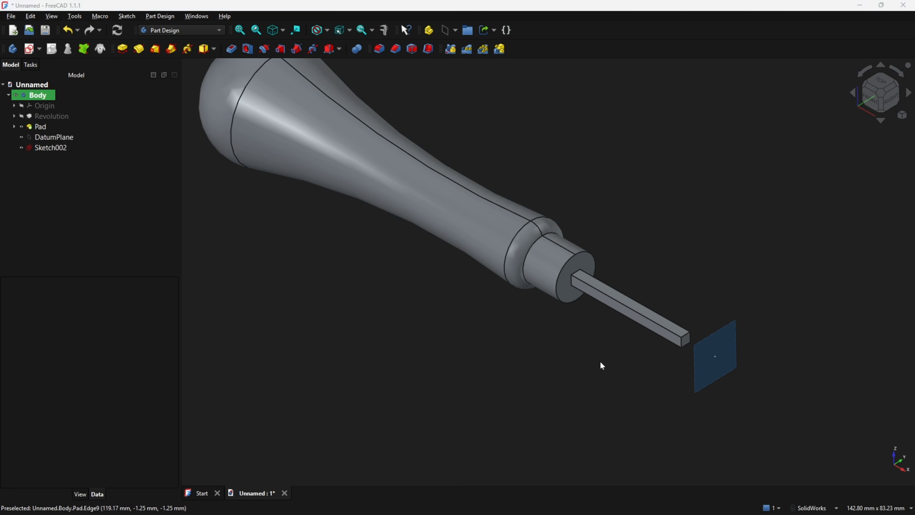
{"action": "key", "text": "alt+Tab"}
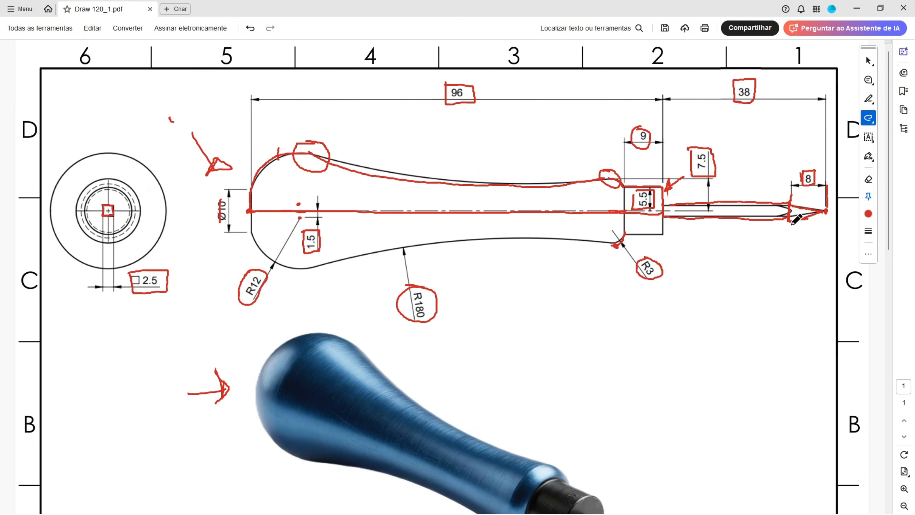
{"action": "left_click_drag", "start_coordinate": [830, 211], "coordinate": [828, 212]}
{"action": "key", "text": "alt+Tab"}
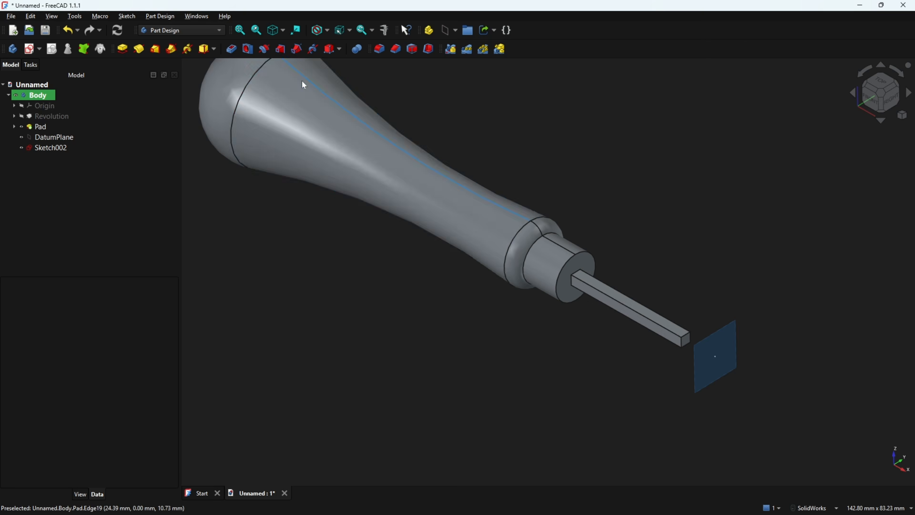
{"action": "left_click", "coordinate": [156, 51]}
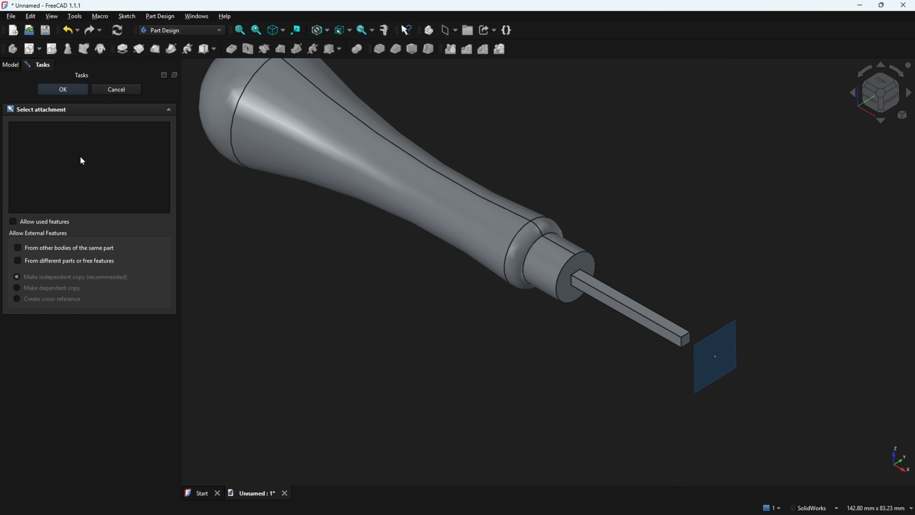
{"action": "left_click", "coordinate": [685, 340]}
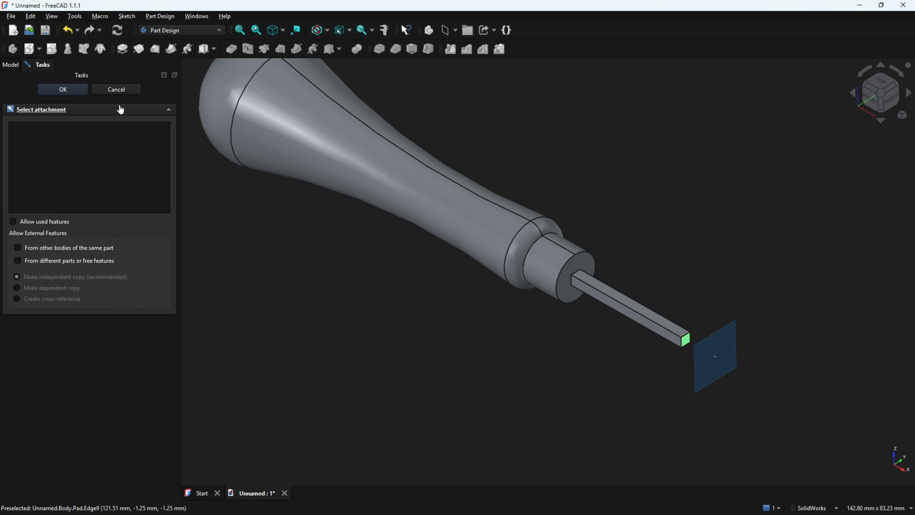
{"action": "left_click", "coordinate": [122, 89]}
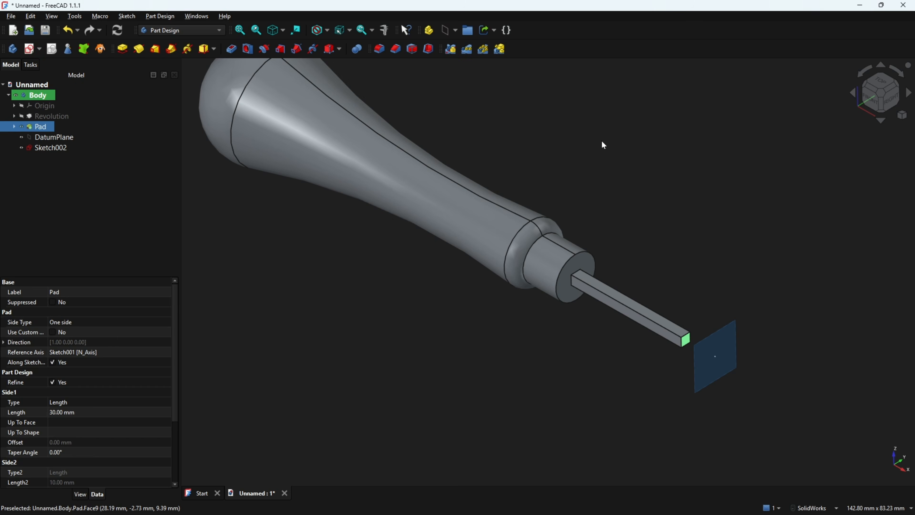
Create an additive loft from the shank's end face to the point sketch on the datum plane
{"action": "left_click", "coordinate": [687, 340]}
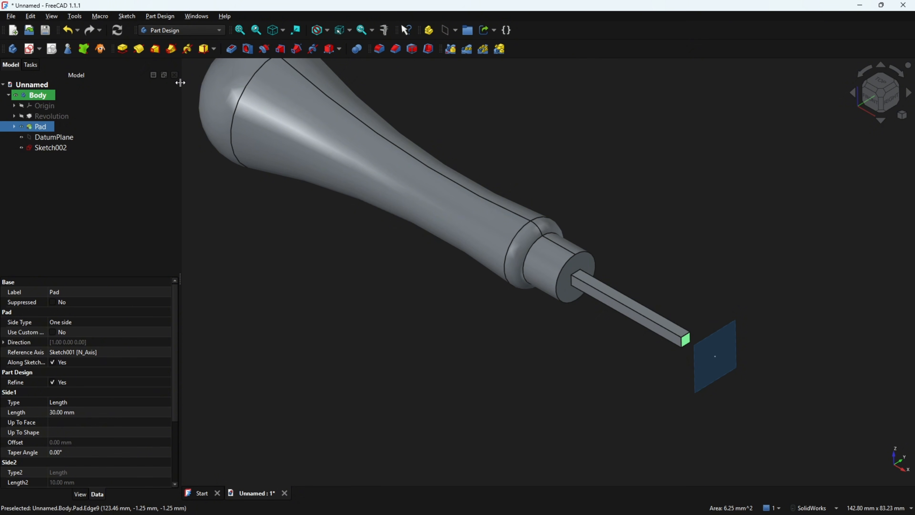
{"action": "left_click", "coordinate": [155, 50]}
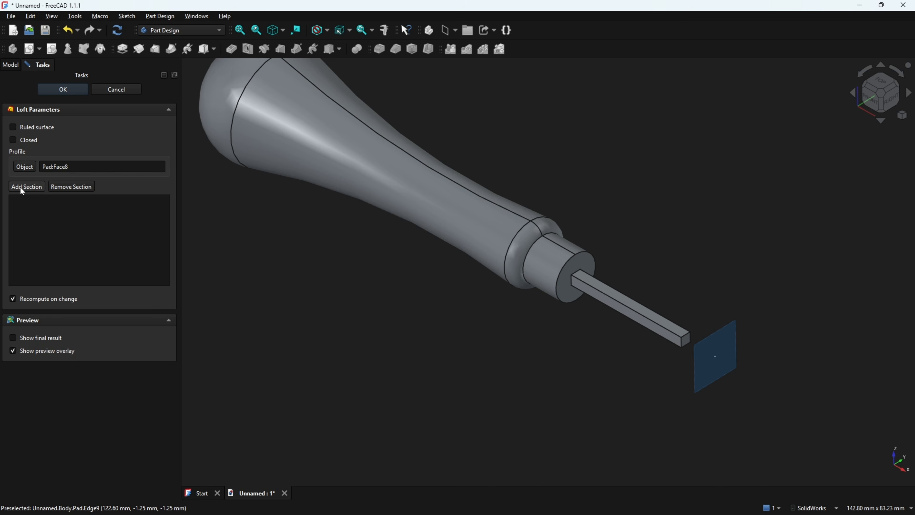
{"action": "left_click", "coordinate": [715, 361]}
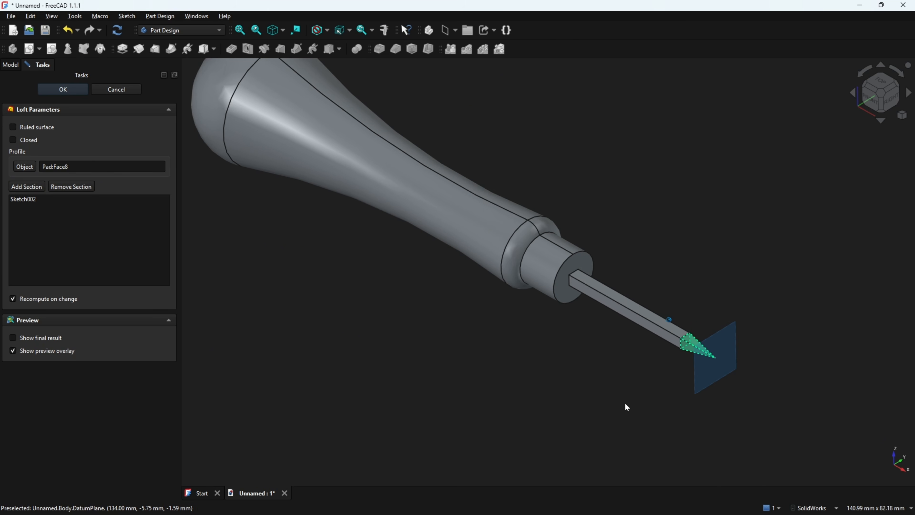
{"action": "left_click", "coordinate": [64, 93]}
Hide the datum plane and inspect the lofted tip up close before returning to the isometric view
{"action": "middle_click_drag", "start_coordinate": [594, 175], "coordinate": [520, 195]}
{"action": "middle_click_drag", "start_coordinate": [433, 243], "coordinate": [350, 222]}
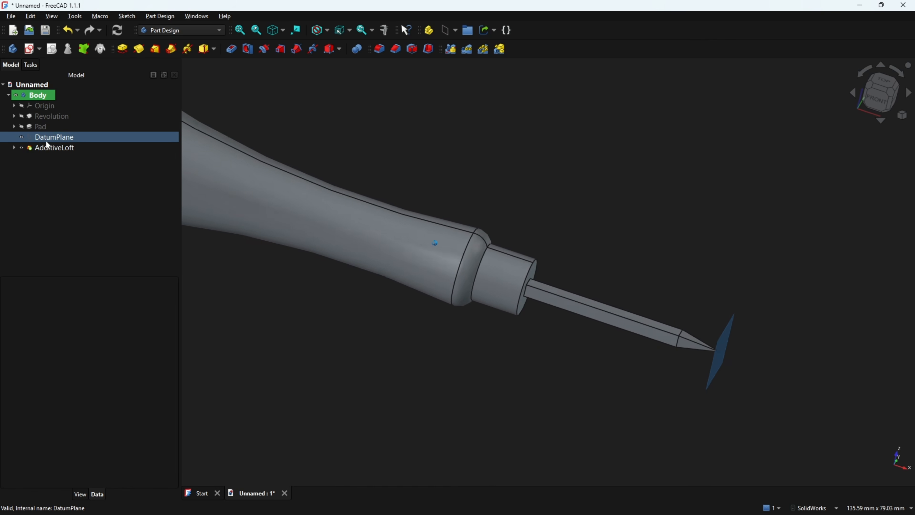
{"action": "left_click", "coordinate": [22, 137]}
{"action": "middle_click_drag", "start_coordinate": [865, 195], "coordinate": [813, 188]}
{"action": "scroll", "coordinate": [745, 184], "scroll_direction": "up", "scroll_amount": 4}
{"action": "scroll", "coordinate": [813, 188], "scroll_direction": "up", "scroll_amount": 10}
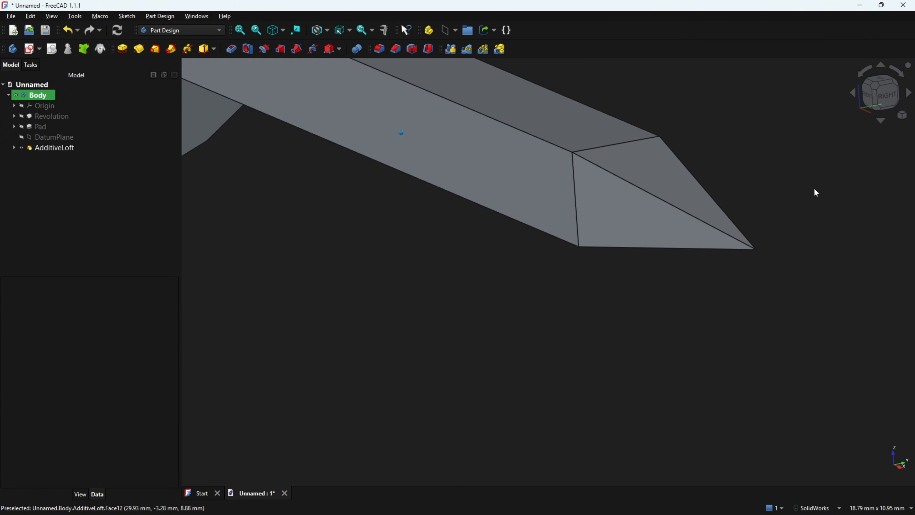
{"action": "key", "text": "0"}
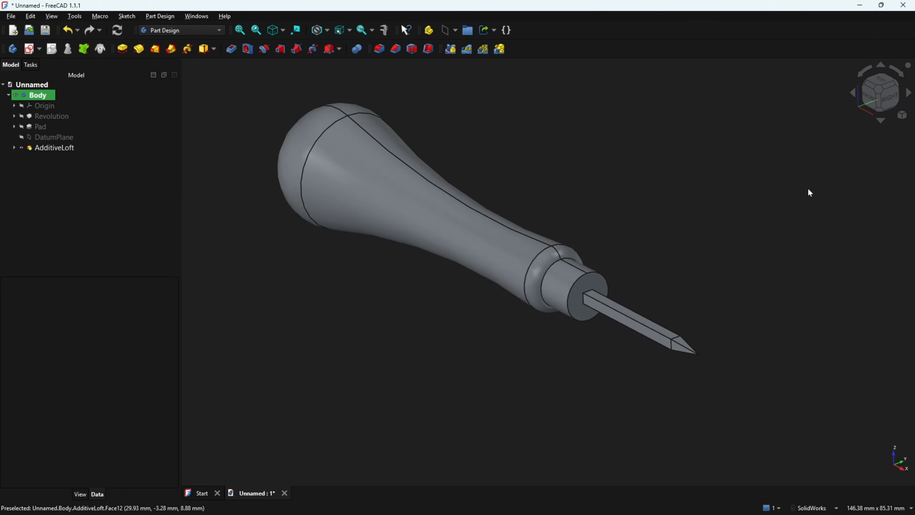
Switch to the PDF drawing and circle in red the transition between square shank and pointed tip in the awl photo
{"action": "key", "text": "alt+Tab"}
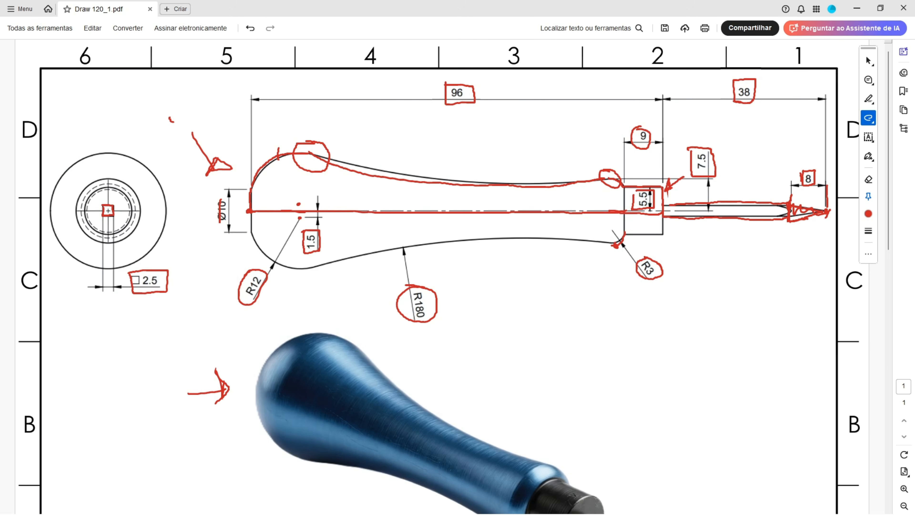
{"action": "scroll", "coordinate": [553, 296], "scroll_direction": "down", "scroll_amount": 5}
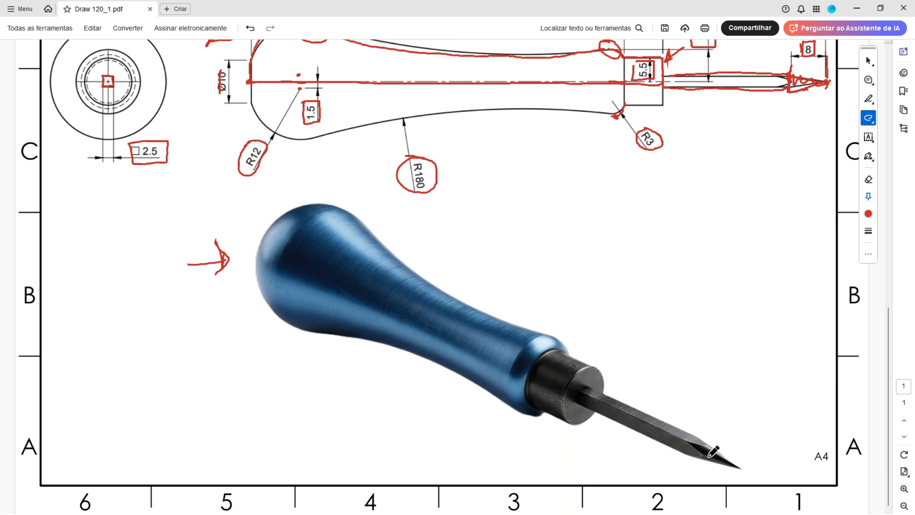
{"action": "left_click_drag", "start_coordinate": [684, 439], "coordinate": [707, 449]}
{"action": "scroll", "coordinate": [731, 472], "scroll_direction": "up", "scroll_amount": 5, "text": "ctrl"}
{"action": "mouse_move", "coordinate": [679, 367]}
{"action": "left_mouse_down"}
{"action": "mouse_move", "coordinate": [612, 340]}
{"action": "mouse_move", "coordinate": [658, 403]}
{"action": "mouse_move", "coordinate": [649, 333]}
{"action": "mouse_move", "coordinate": [619, 351]}
{"action": "left_mouse_up"}
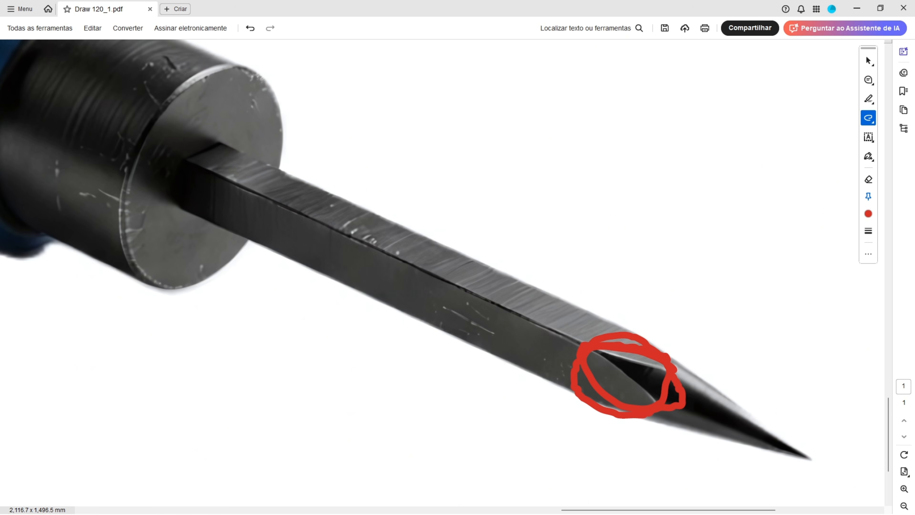
Back in FreeCAD, start a new sketch on the XZ plane and face the view squarely to the shank's tip
{"action": "key", "text": "alt+Tab"}
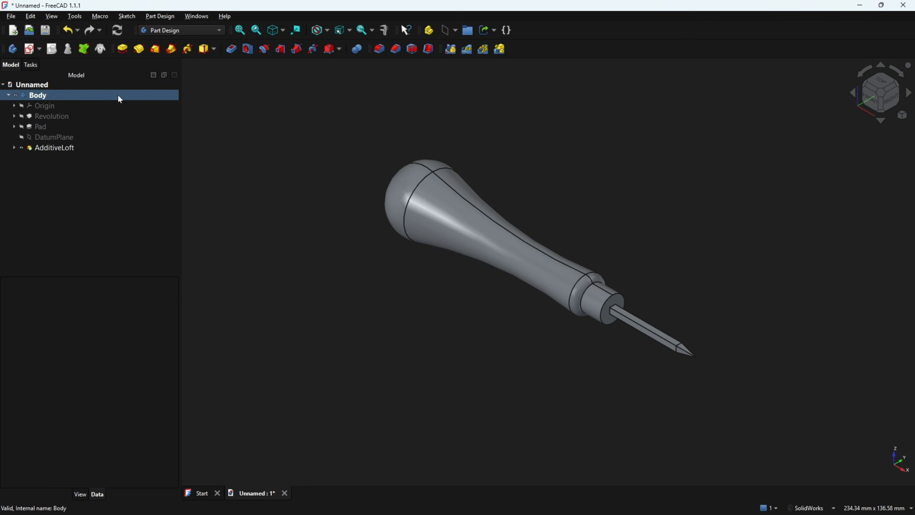
{"action": "left_click", "coordinate": [29, 51]}
{"action": "left_click", "coordinate": [433, 162]}
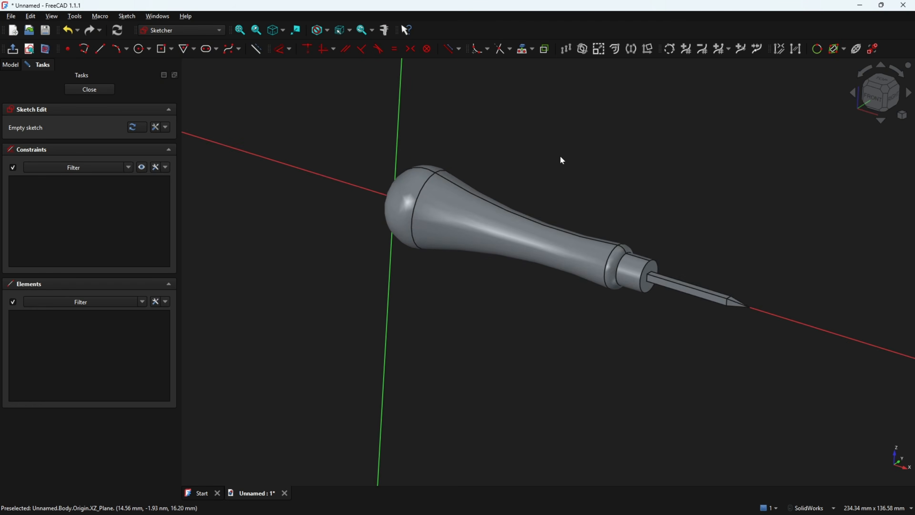
{"action": "left_click", "coordinate": [46, 49]}
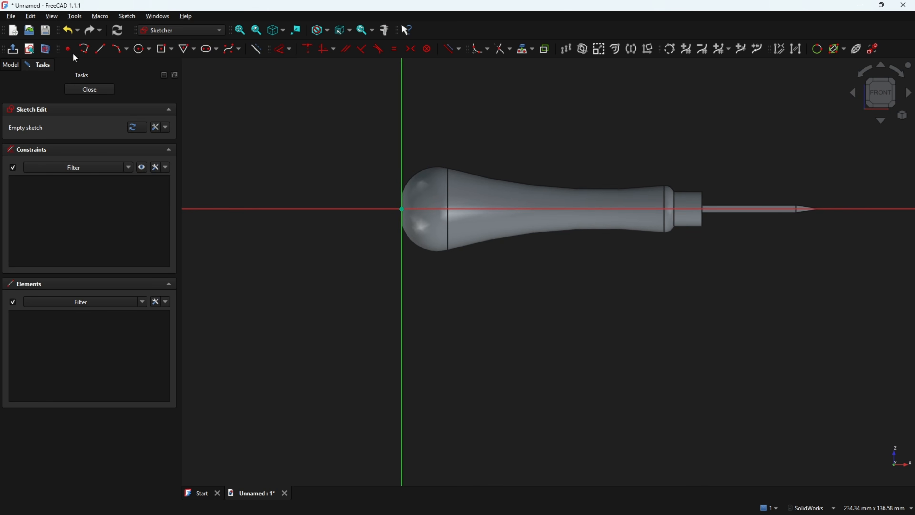
{"action": "scroll", "coordinate": [830, 197], "scroll_direction": "up", "scroll_amount": 1}
{"action": "scroll", "coordinate": [830, 197], "scroll_direction": "up", "scroll_amount": 5}
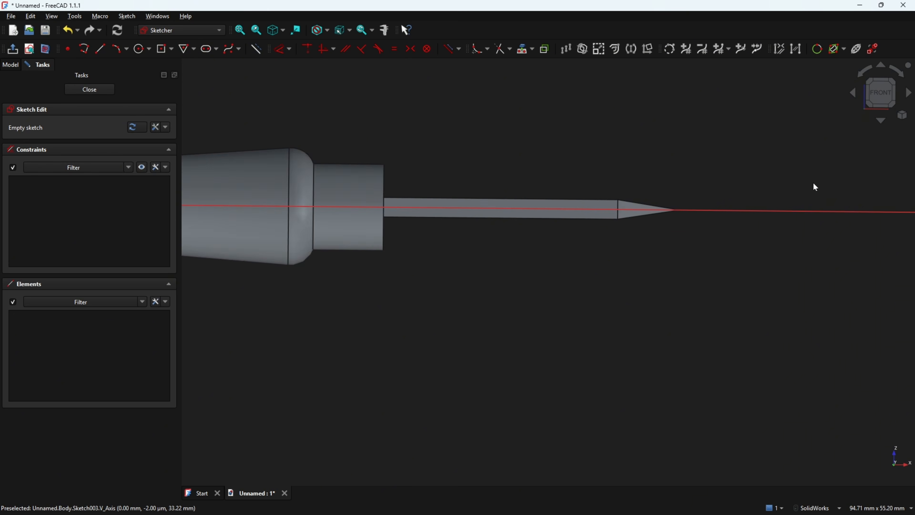
{"action": "scroll", "coordinate": [812, 186], "scroll_direction": "up", "scroll_amount": 2}
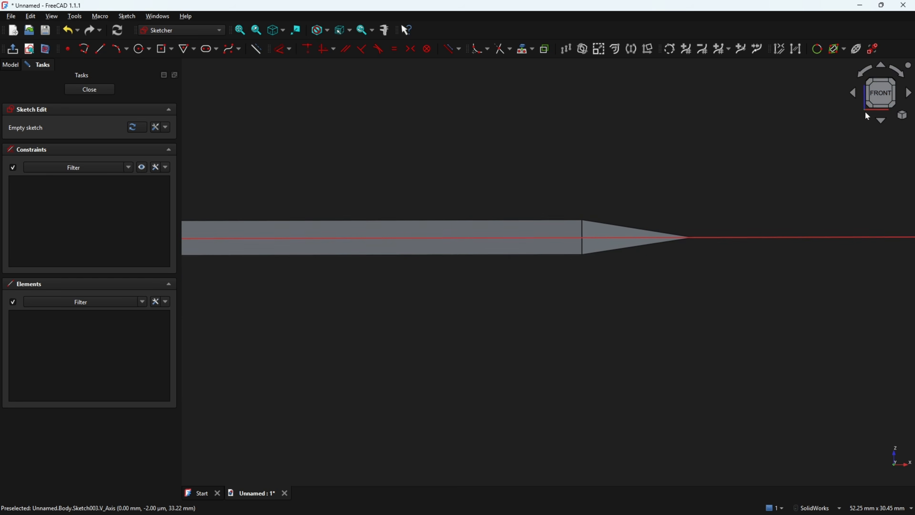
{"action": "left_click", "coordinate": [873, 99]}
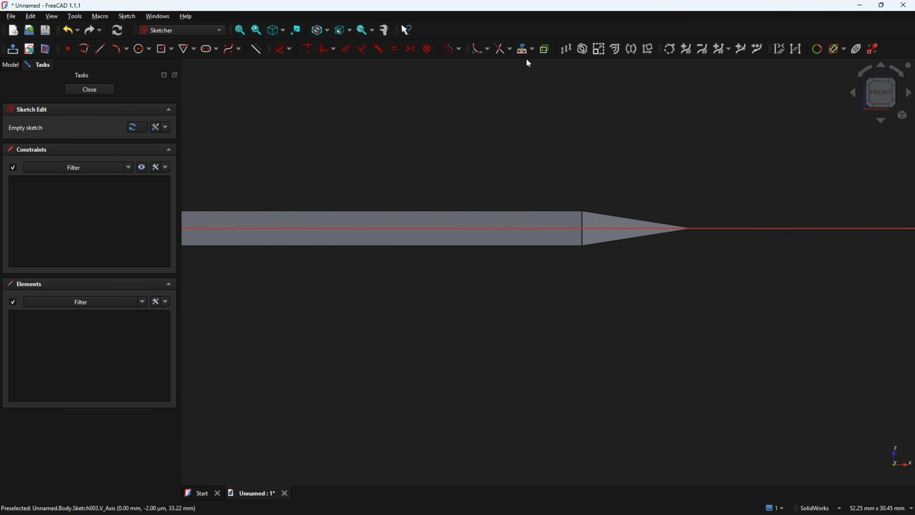
Project the upper corner vertex at the taper's start and the tip's end point into the sketch as external geometry
{"action": "left_click", "coordinate": [533, 48]}
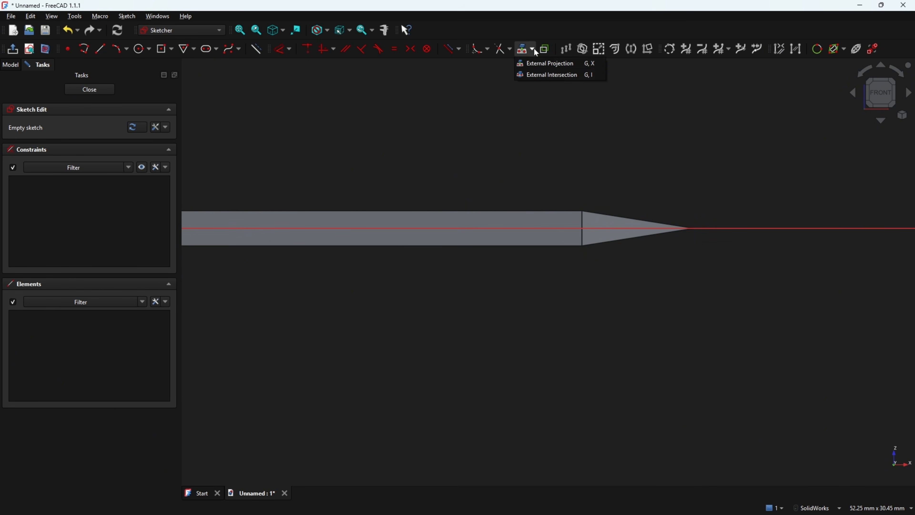
{"action": "left_click", "coordinate": [537, 65]}
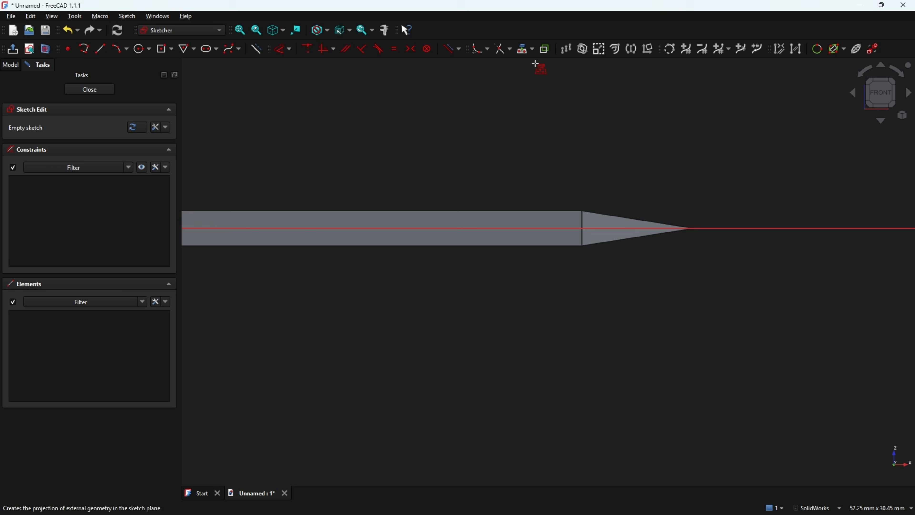
{"action": "left_click", "coordinate": [582, 209]}
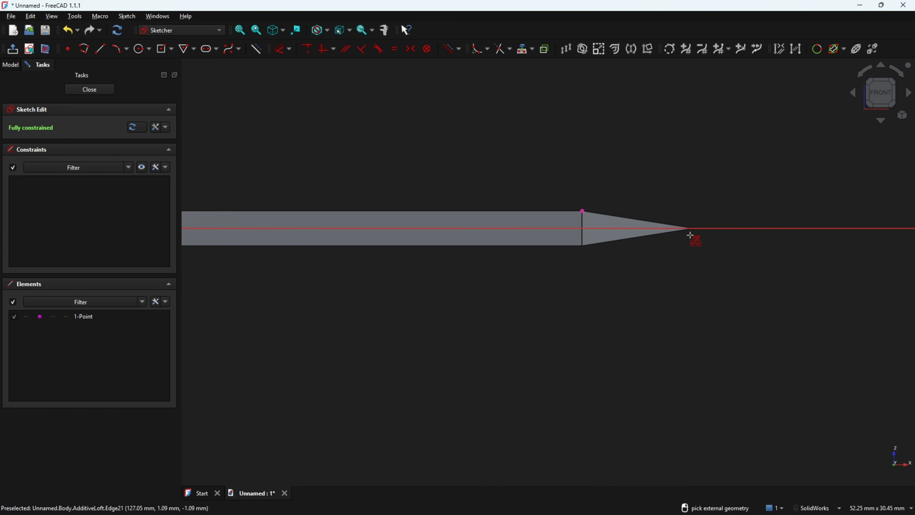
{"action": "left_click", "coordinate": [695, 228]}
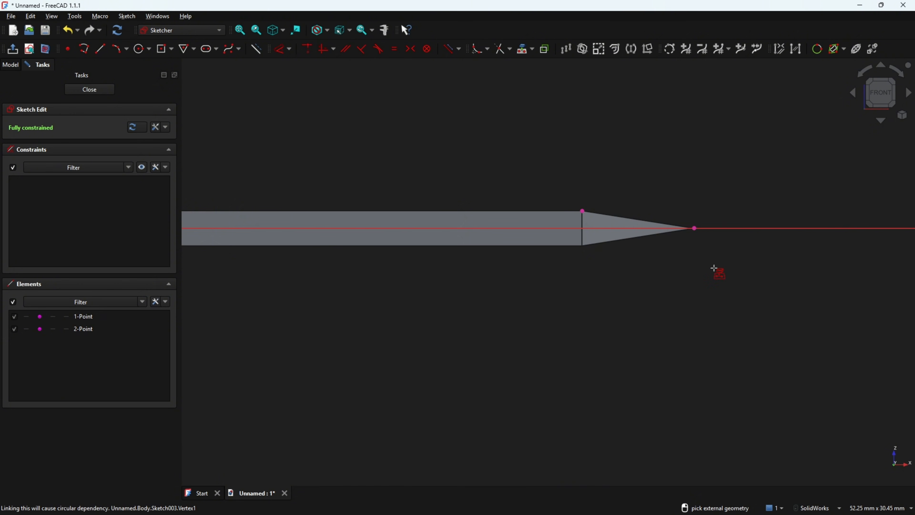
Sketch a closed four-sided polyline profile about 16 mm wide and 7 mm high above the taper, starting and ending at the tip's end point
{"action": "left_click", "coordinate": [87, 52]}
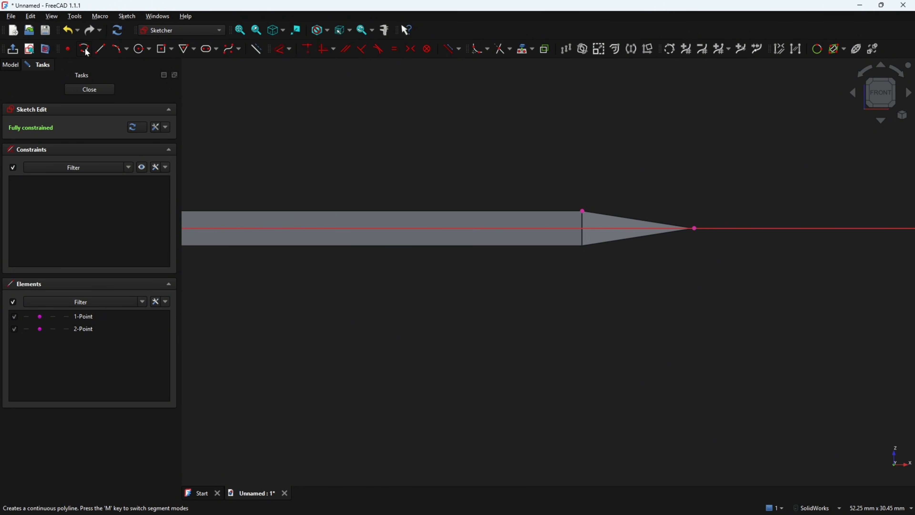
{"action": "left_click", "coordinate": [694, 228]}
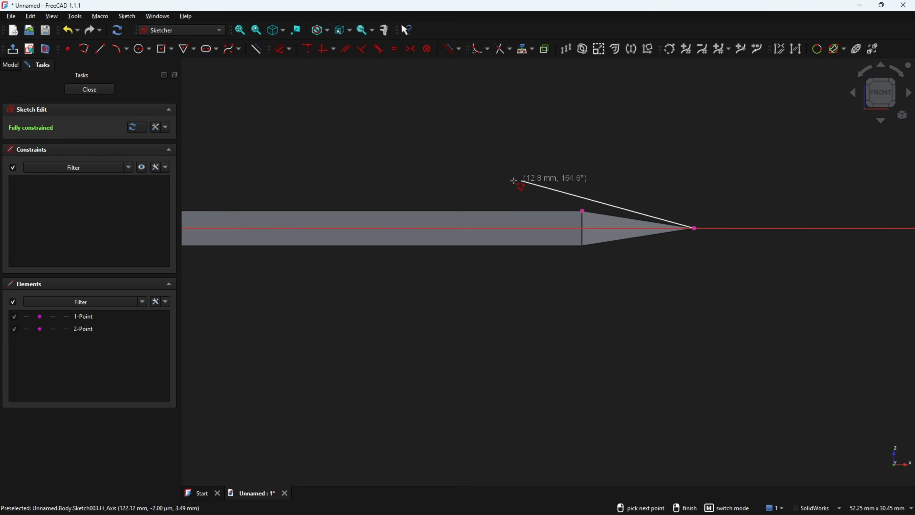
{"action": "left_click", "coordinate": [471, 193]}
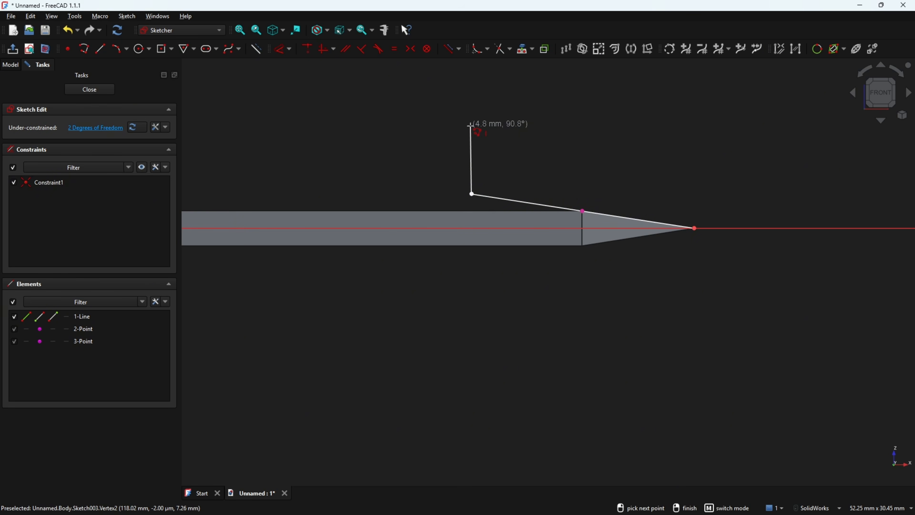
{"action": "left_click", "coordinate": [471, 126]}
{"action": "left_click", "coordinate": [695, 126]}
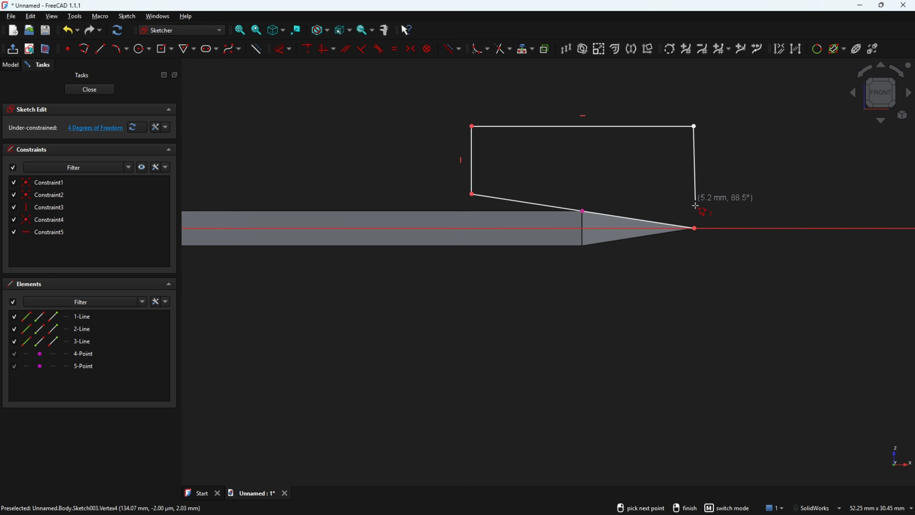
{"action": "left_click", "coordinate": [694, 228]}
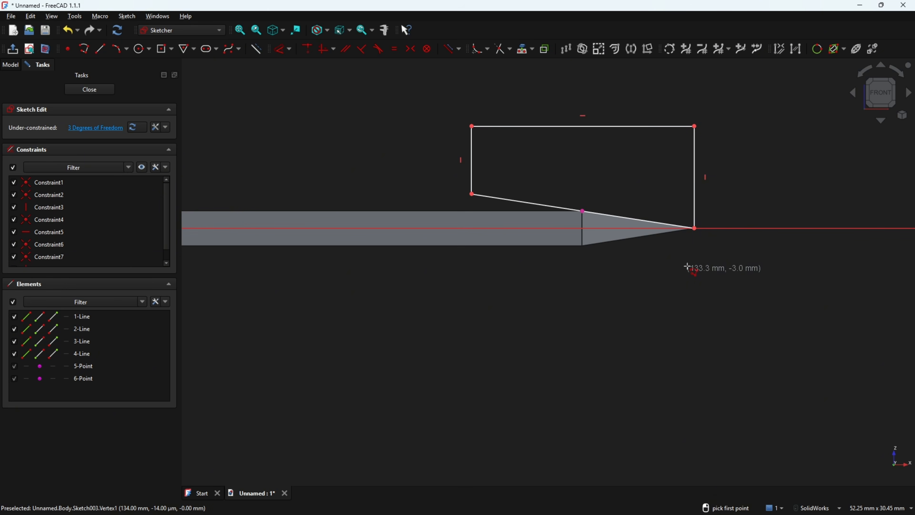
{"action": "key", "text": "Escape"}
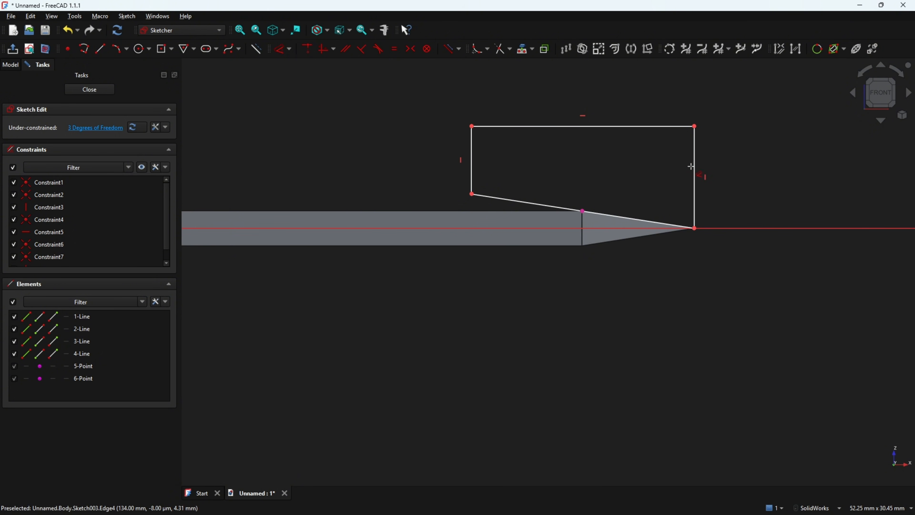
Dimension the profile's vertical side at the tip to 5 mm and its upper horizontal side to 15 mm
{"action": "left_click", "coordinate": [690, 166]}
{"action": "left_click", "coordinate": [744, 155]}
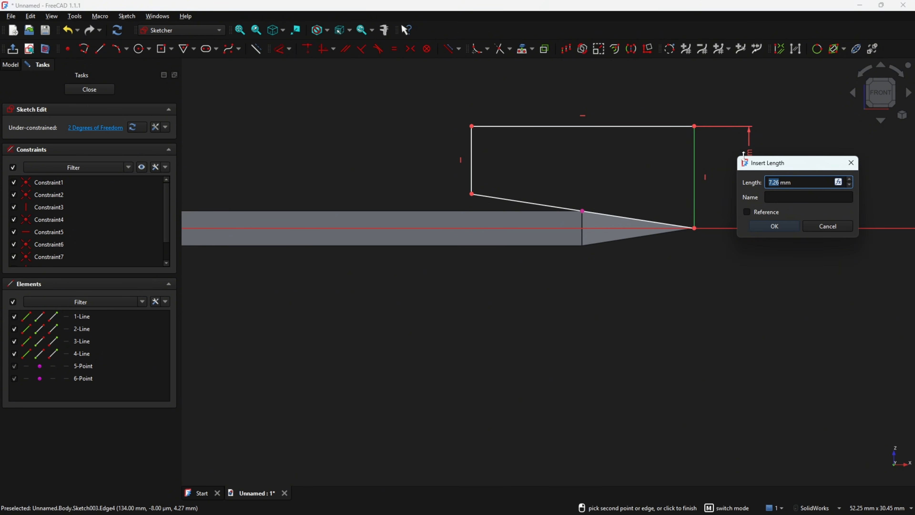
{"action": "type", "text": "5"}
{"action": "key", "text": "Return"}
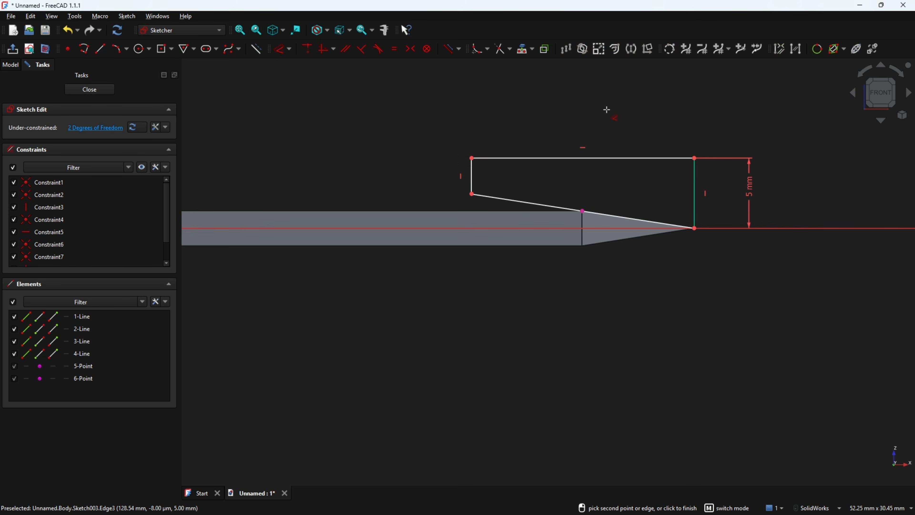
{"action": "left_click", "coordinate": [609, 158]}
{"action": "left_click", "coordinate": [596, 108]}
{"action": "type", "text": "15"}
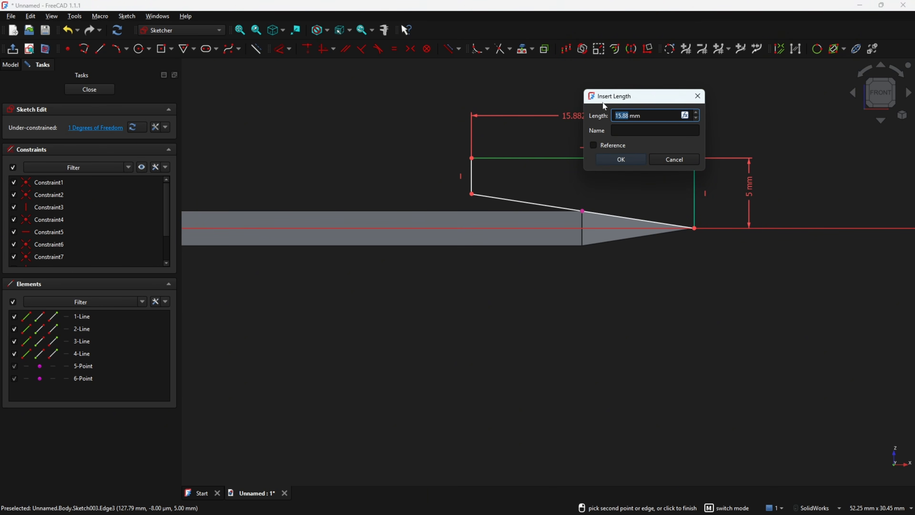
{"action": "key", "text": "Return"}
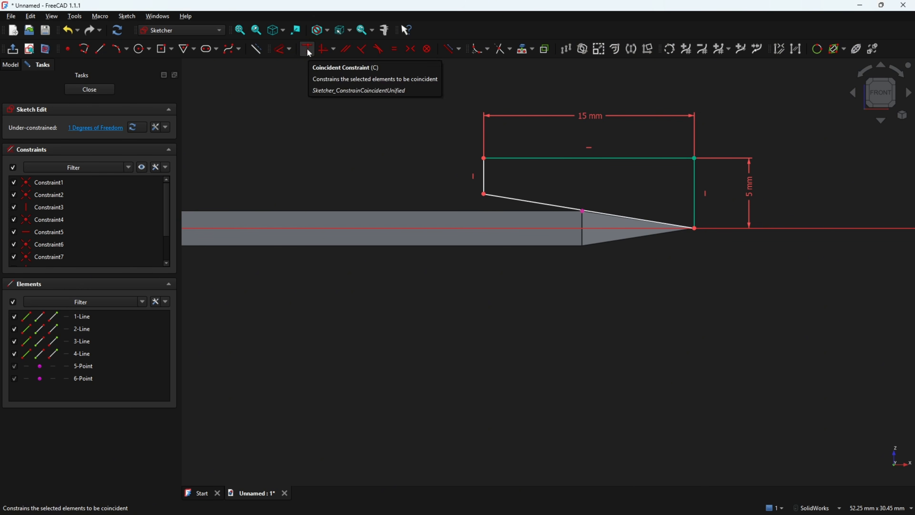
Constrain the profile's sloping line to pass through the projected corner point at the taper's start, and finish the sketch
{"action": "left_click", "coordinate": [512, 199]}
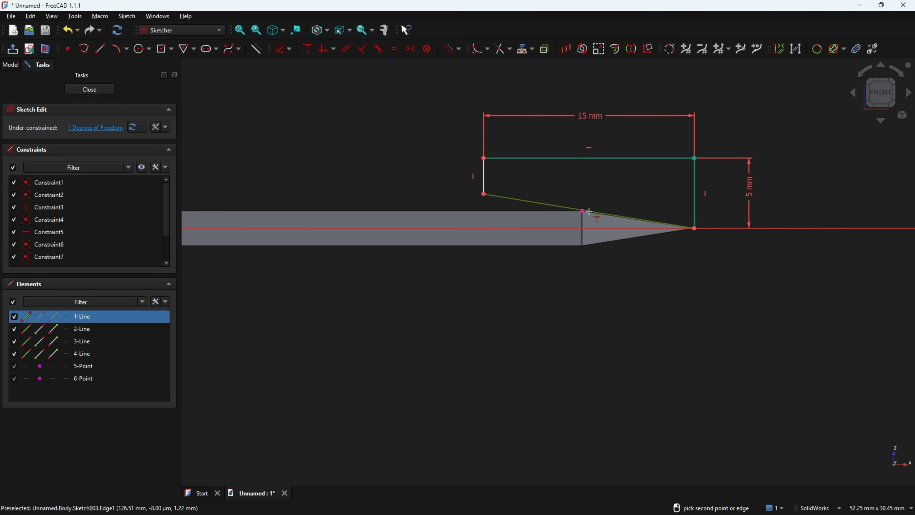
{"action": "left_click", "coordinate": [583, 212]}
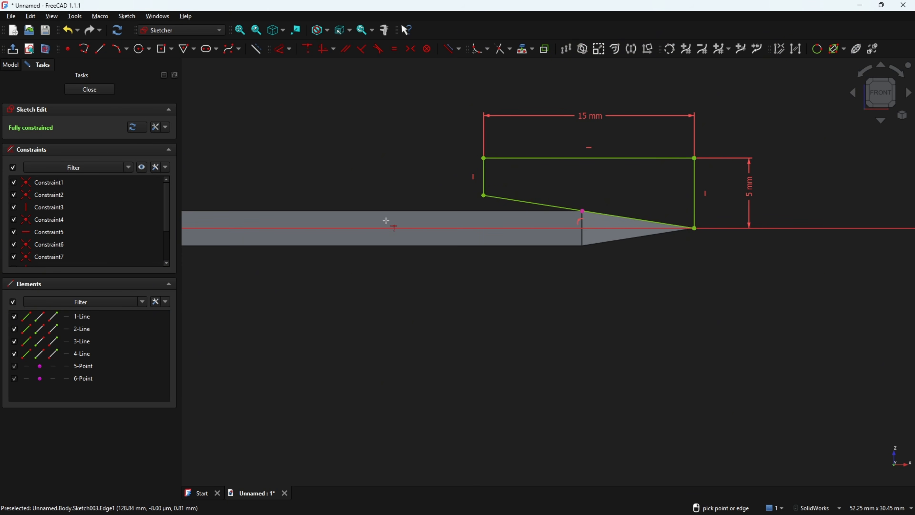
{"action": "left_click", "coordinate": [12, 48]}
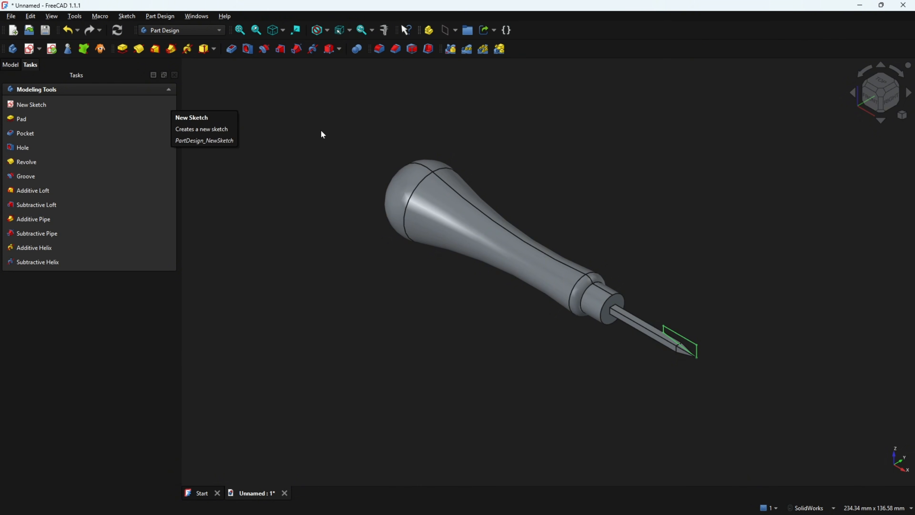
Cut the shank's tip with a 360° Groove of the new profile about the horizontal sketch axis
{"action": "left_click", "coordinate": [10, 65]}
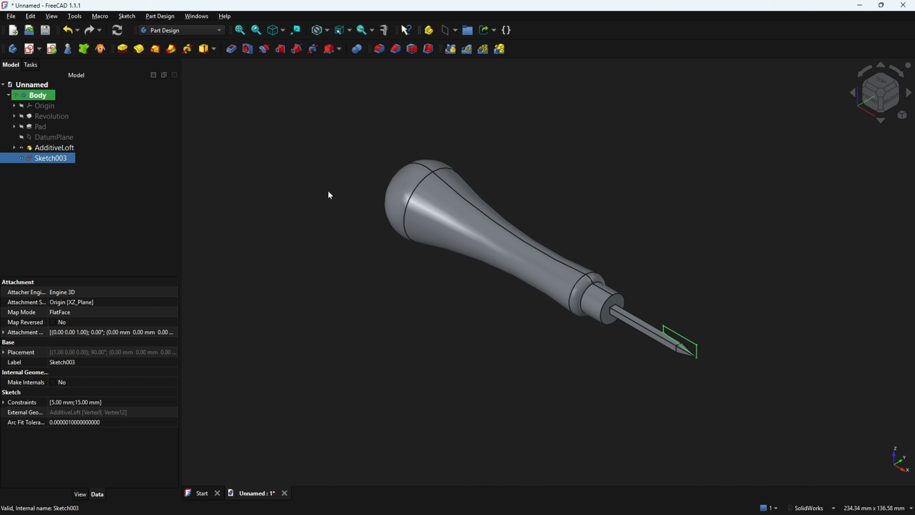
{"action": "left_click", "coordinate": [265, 49]}
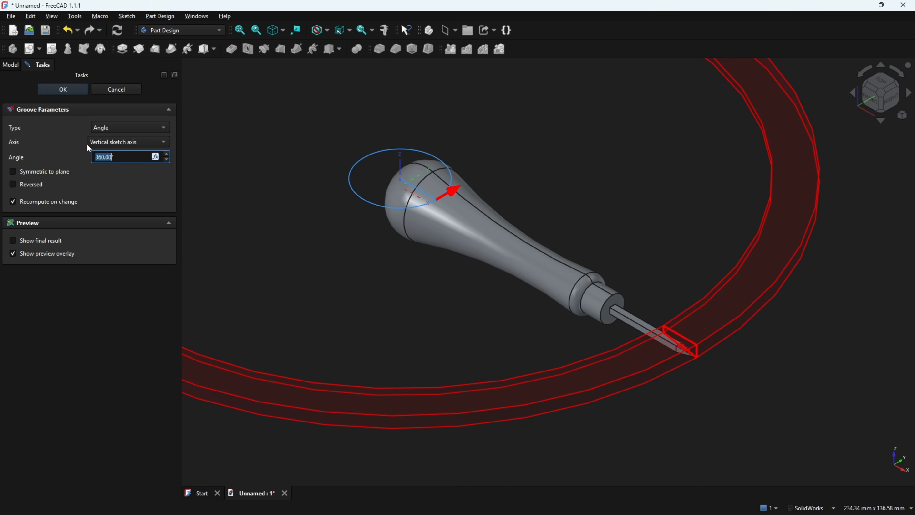
{"action": "left_click", "coordinate": [144, 142]}
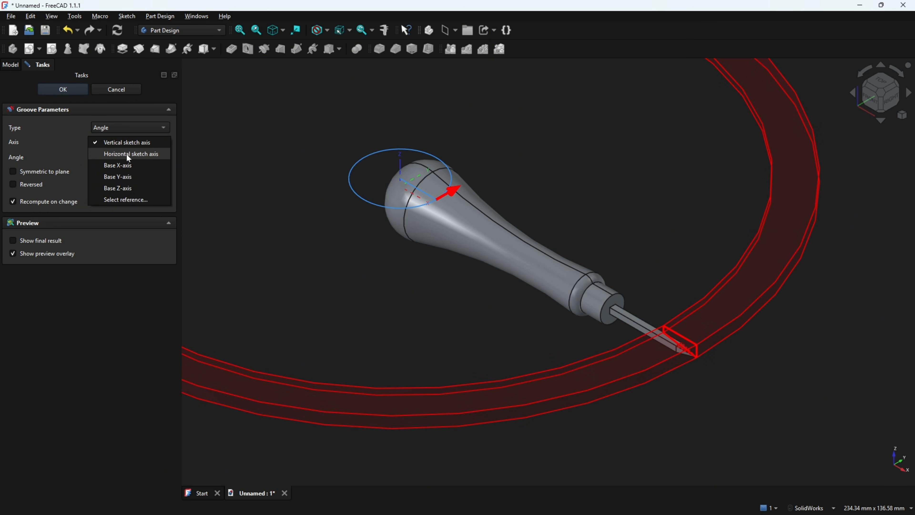
{"action": "left_click", "coordinate": [127, 155]}
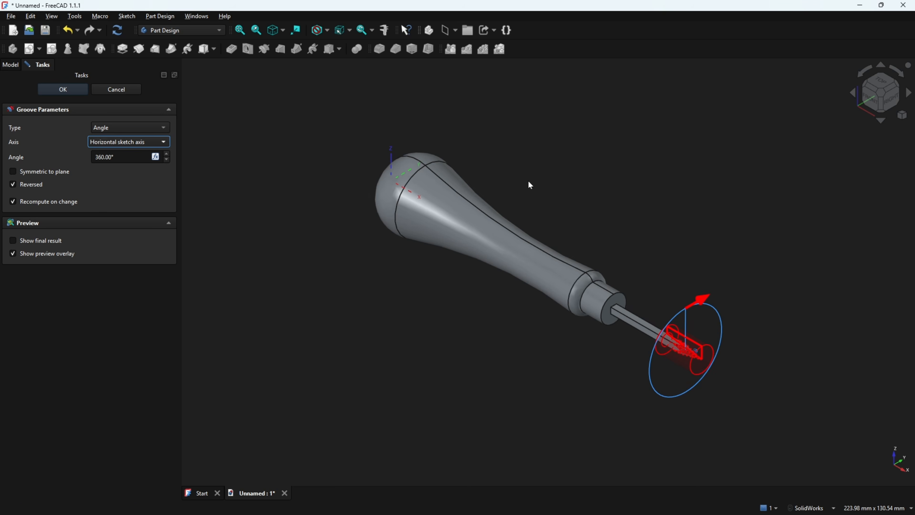
{"action": "scroll", "coordinate": [780, 274], "scroll_direction": "up", "scroll_amount": 8}
{"action": "scroll", "coordinate": [706, 264], "scroll_direction": "up", "scroll_amount": 6}
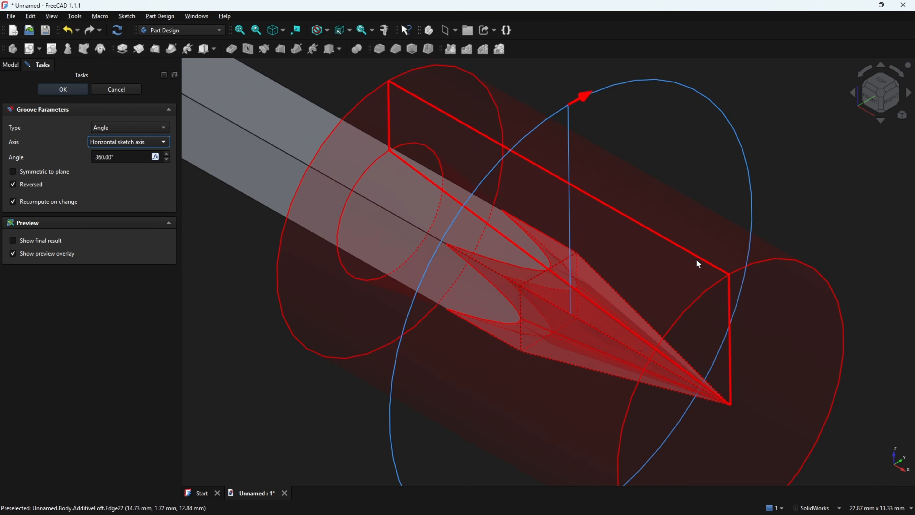
{"action": "middle_click_drag", "start_coordinate": [467, 257], "coordinate": [707, 229]}
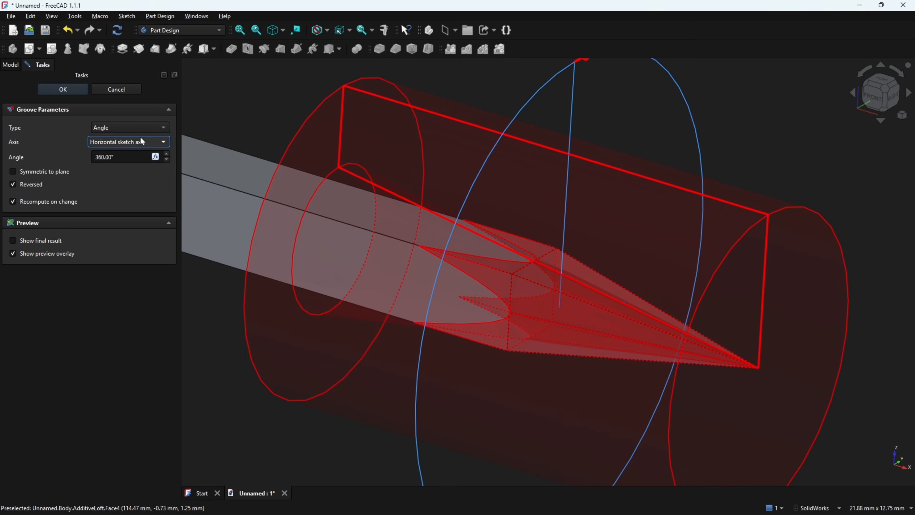
{"action": "left_click", "coordinate": [65, 89]}
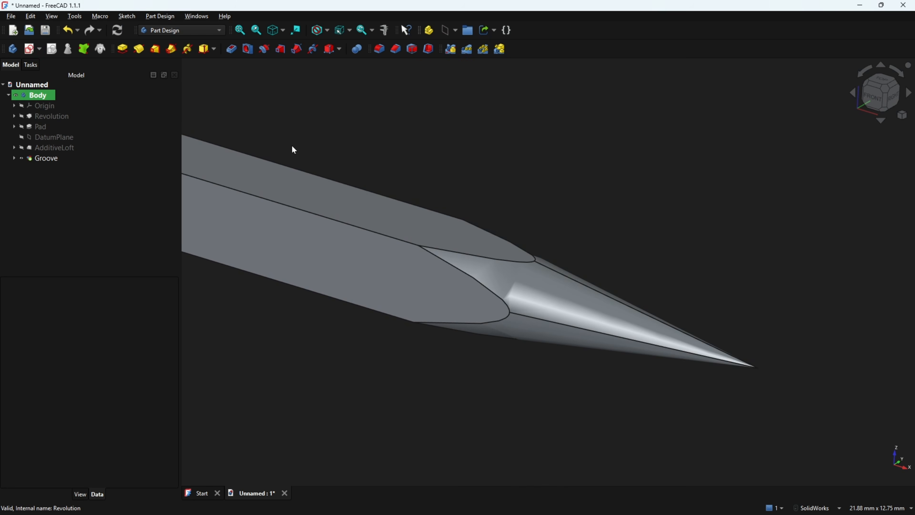
{"action": "middle_click_drag", "start_coordinate": [663, 176], "coordinate": [754, 153]}
{"action": "key", "text": "Home"}
{"action": "middle_click_drag", "start_coordinate": [694, 171], "coordinate": [337, 147]}
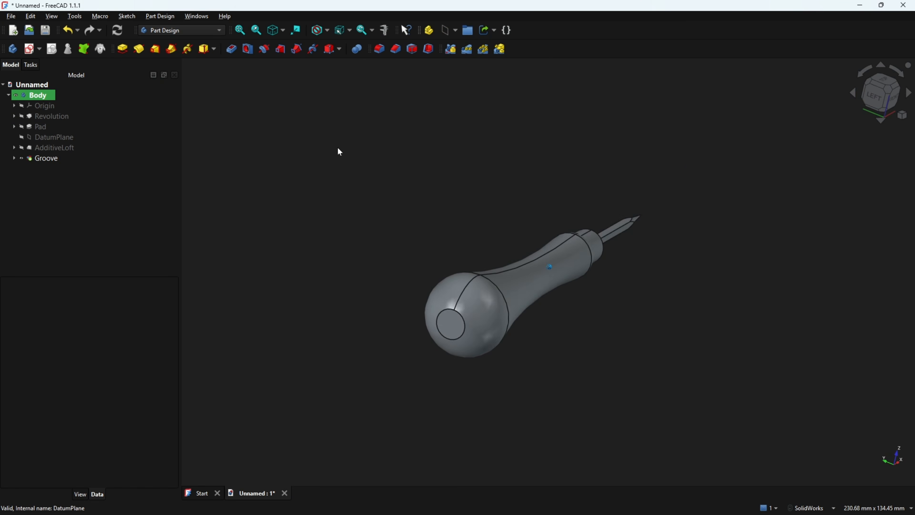